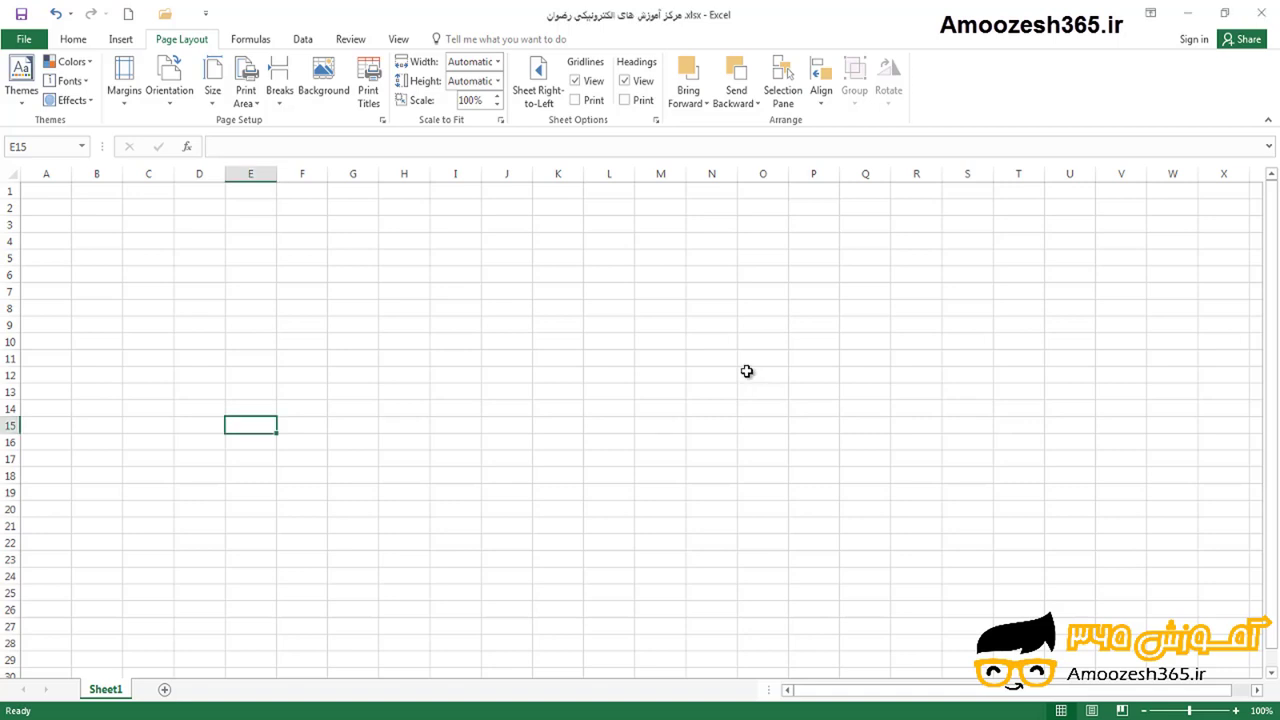
Step: Draw a rectangle with one rounded corner, about 8.18" wide and 1.48" high, across columns B to N near the sheet's upper edge
left_click(747, 372)
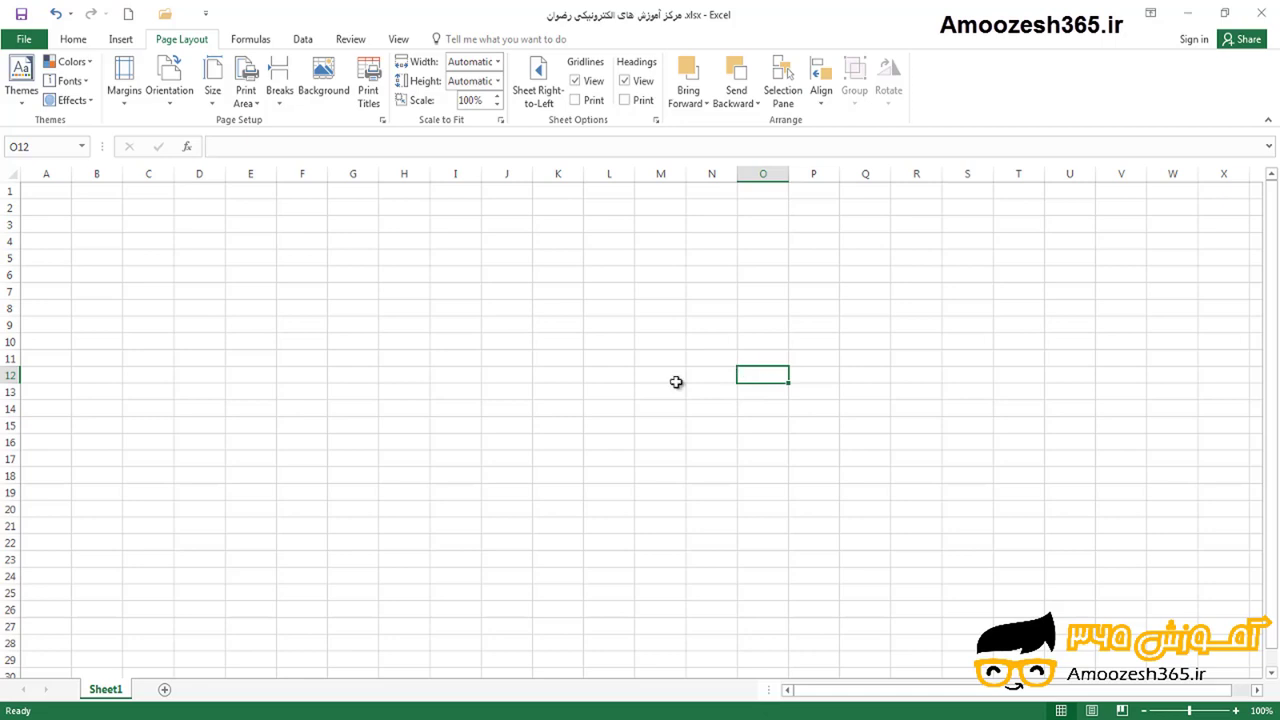
left_click(120, 40)
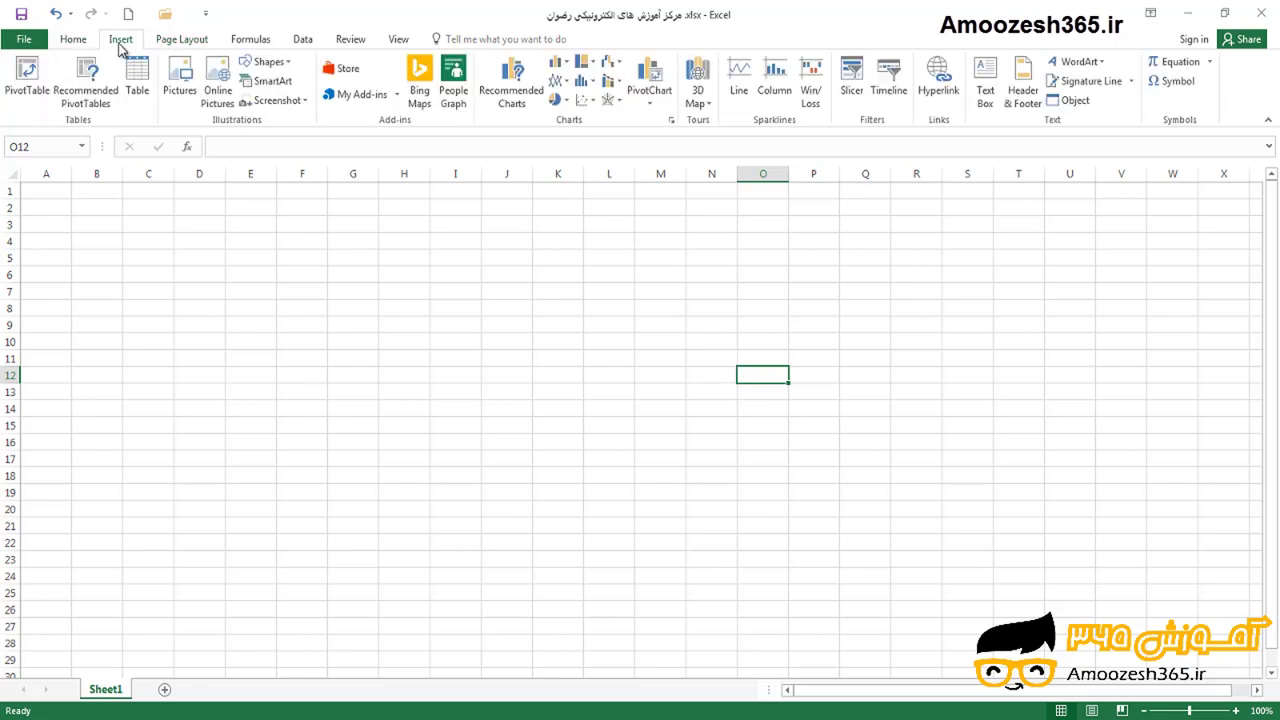
left_click(289, 64)
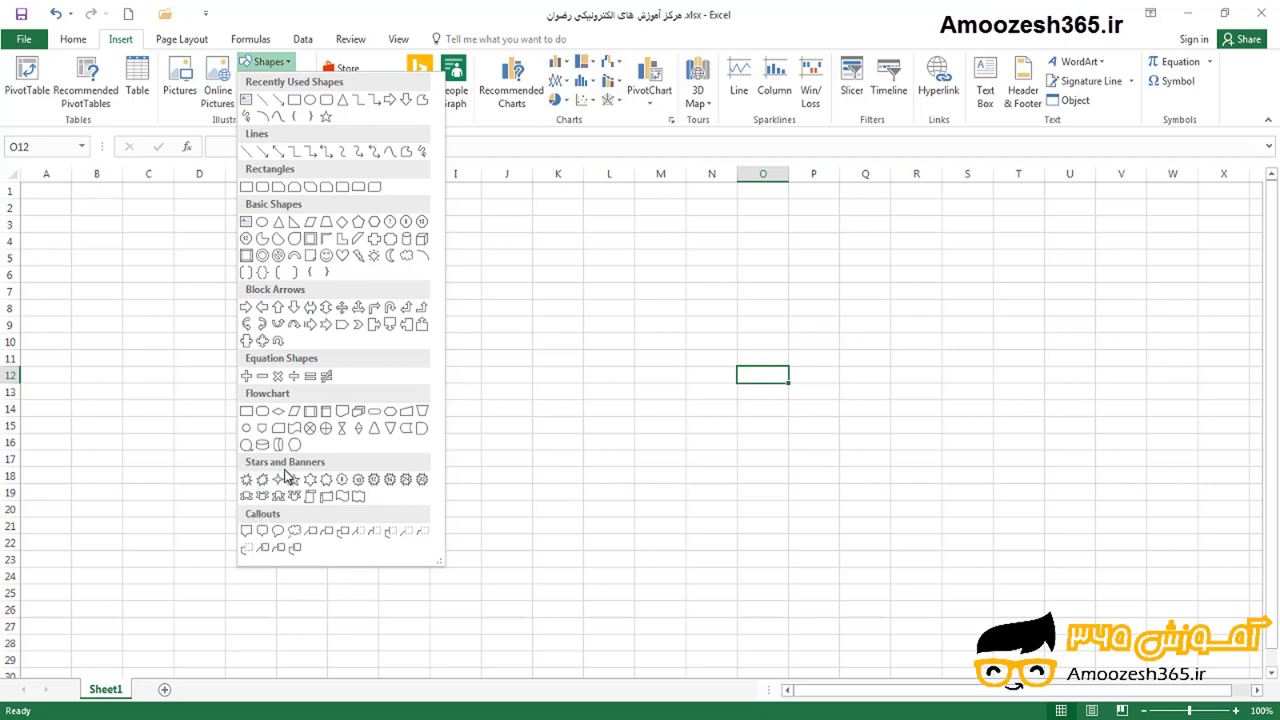
left_click(342, 187)
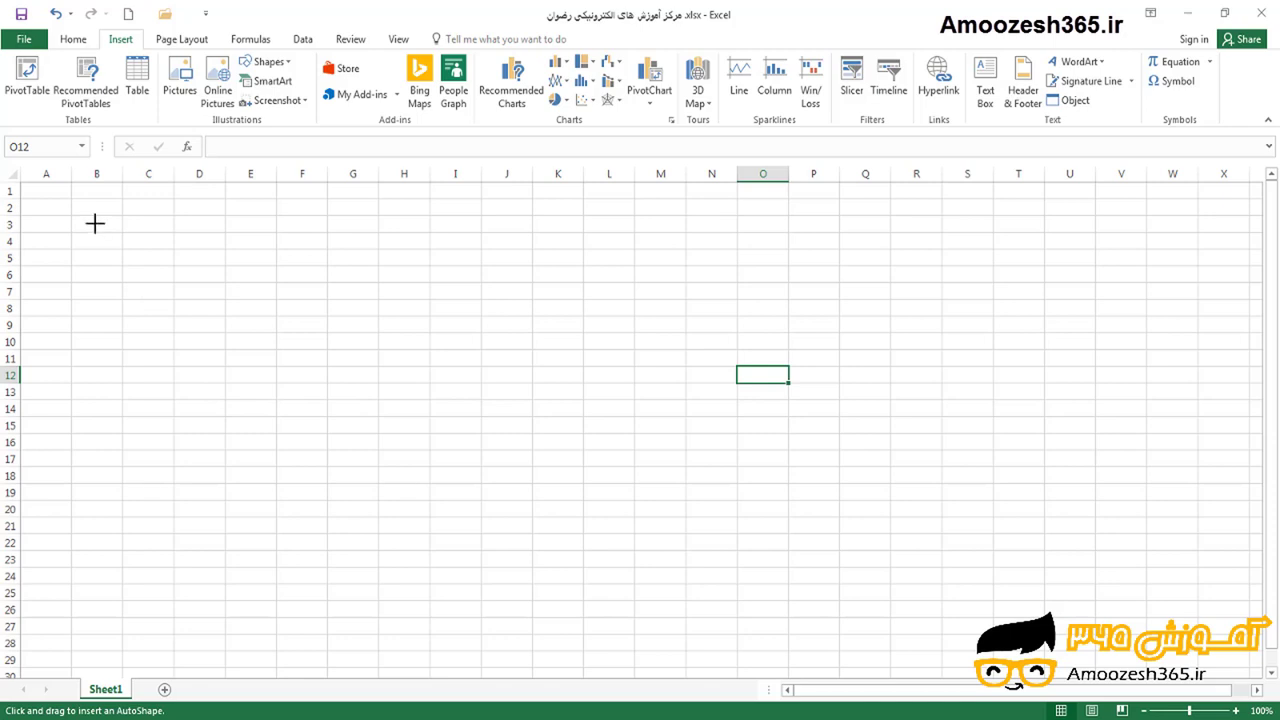
mouse_move(95, 223)
left_mouse_down()
mouse_move(257, 340)
mouse_move(426, 423)
mouse_move(446, 451)
mouse_move(604, 356)
mouse_move(717, 332)
mouse_move(724, 343)
left_mouse_up()
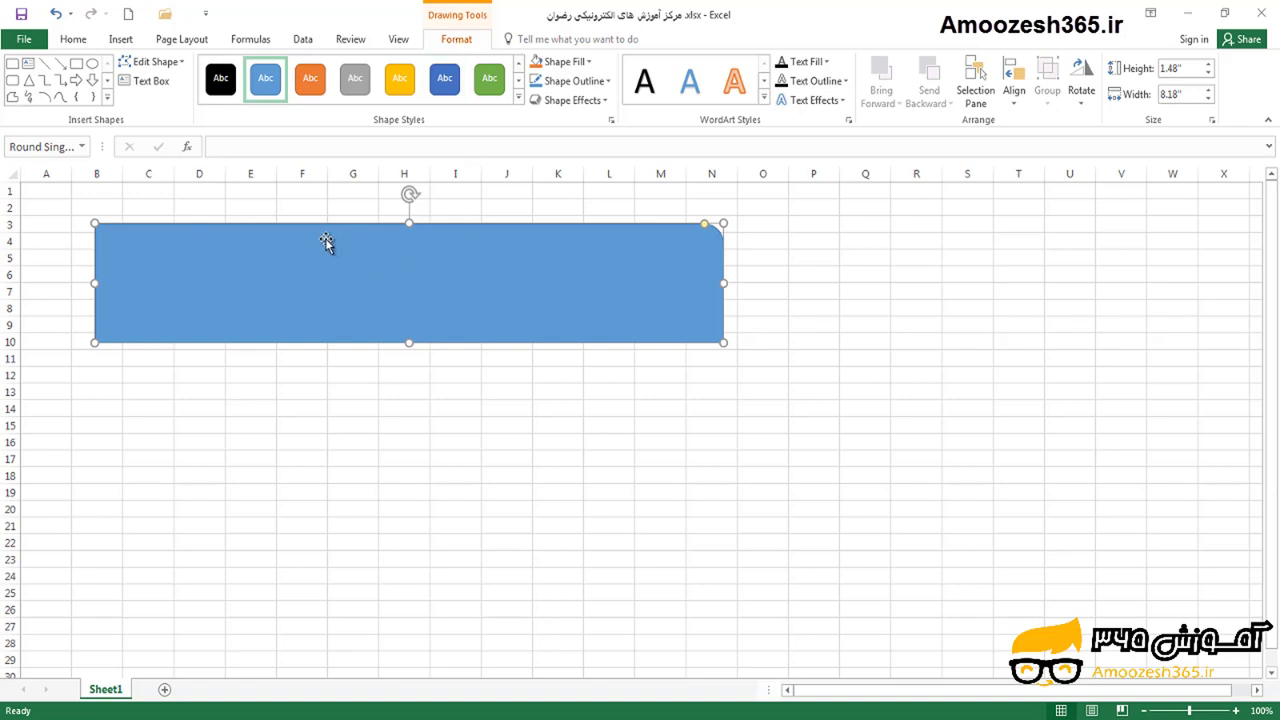
mouse_move(309, 223)
left_mouse_down()
mouse_move(443, 318)
mouse_move(729, 259)
mouse_move(293, 226)
left_mouse_up()
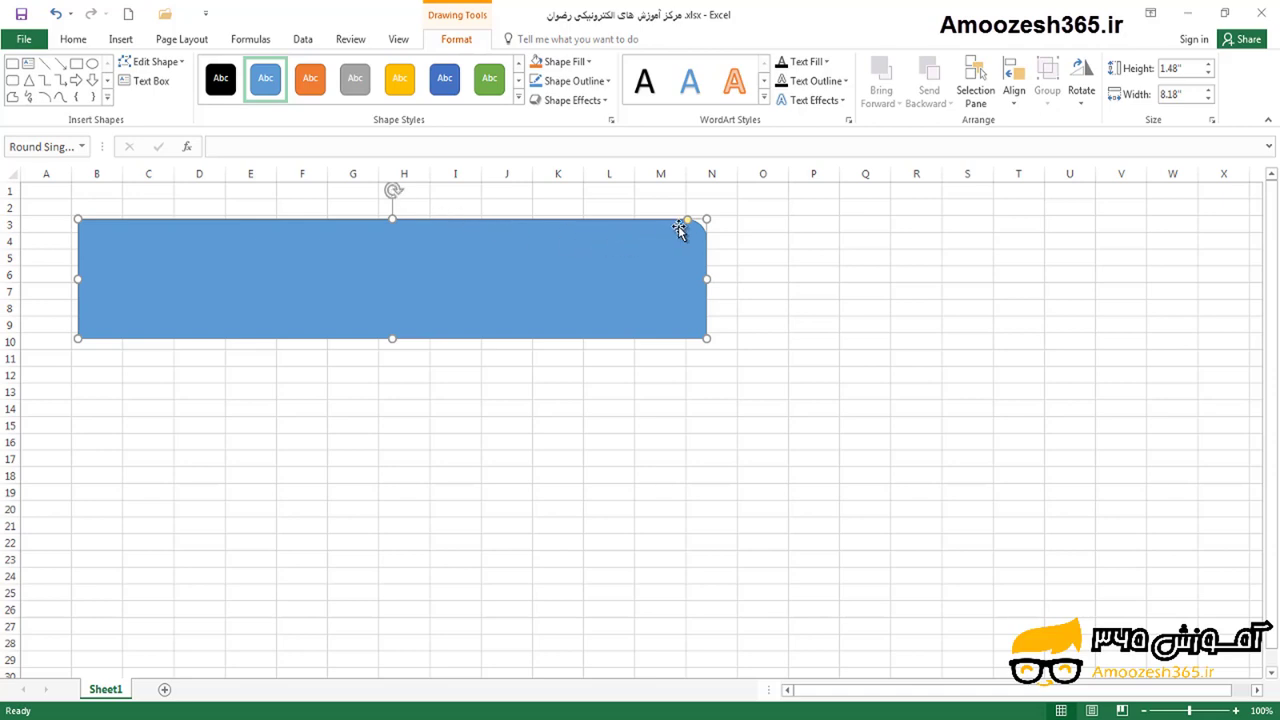
left_click(182, 66)
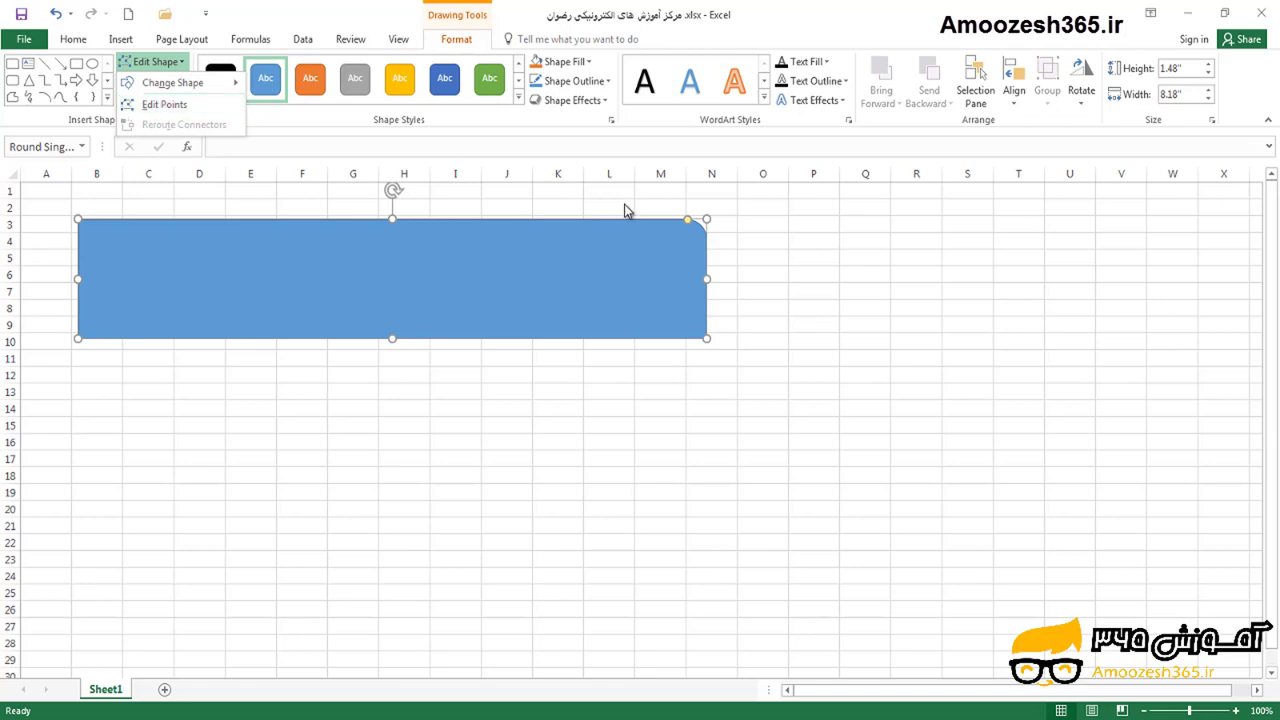
left_click(610, 270)
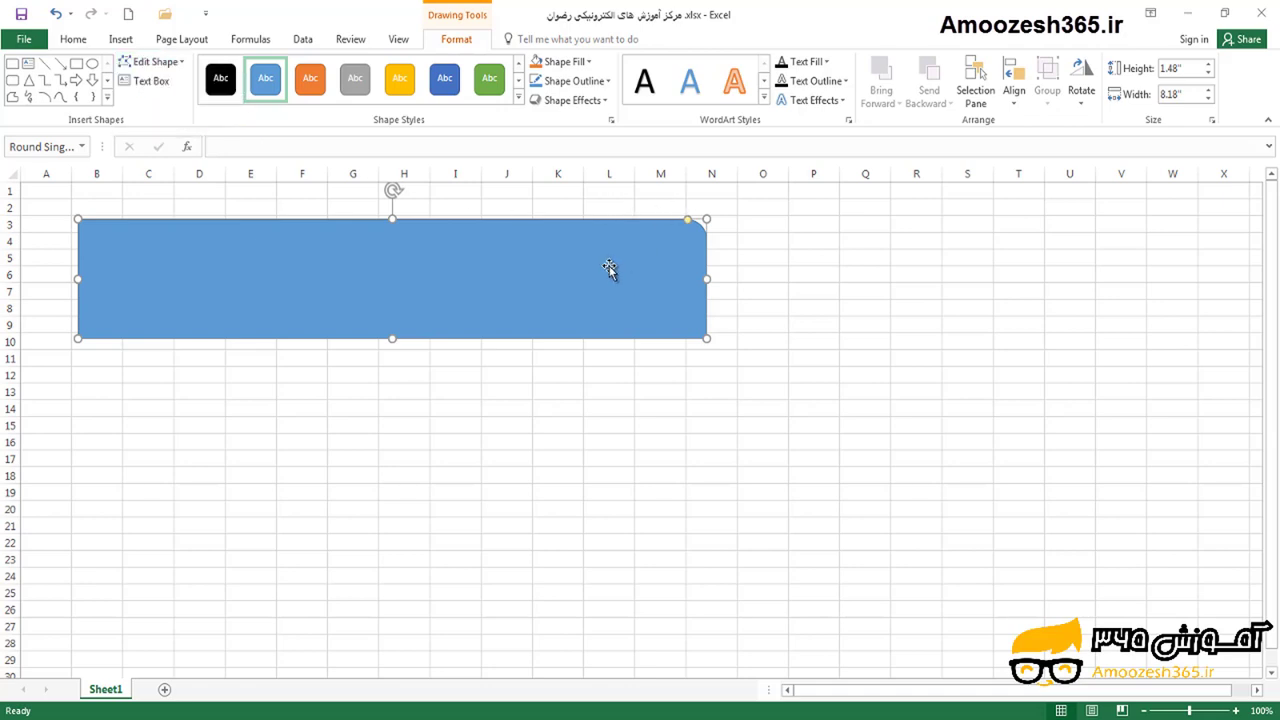
Step: Draw a wavy open curve with two crests, about 3.62" wide and 1.59" high, below the rectangle
left_click(108, 99)
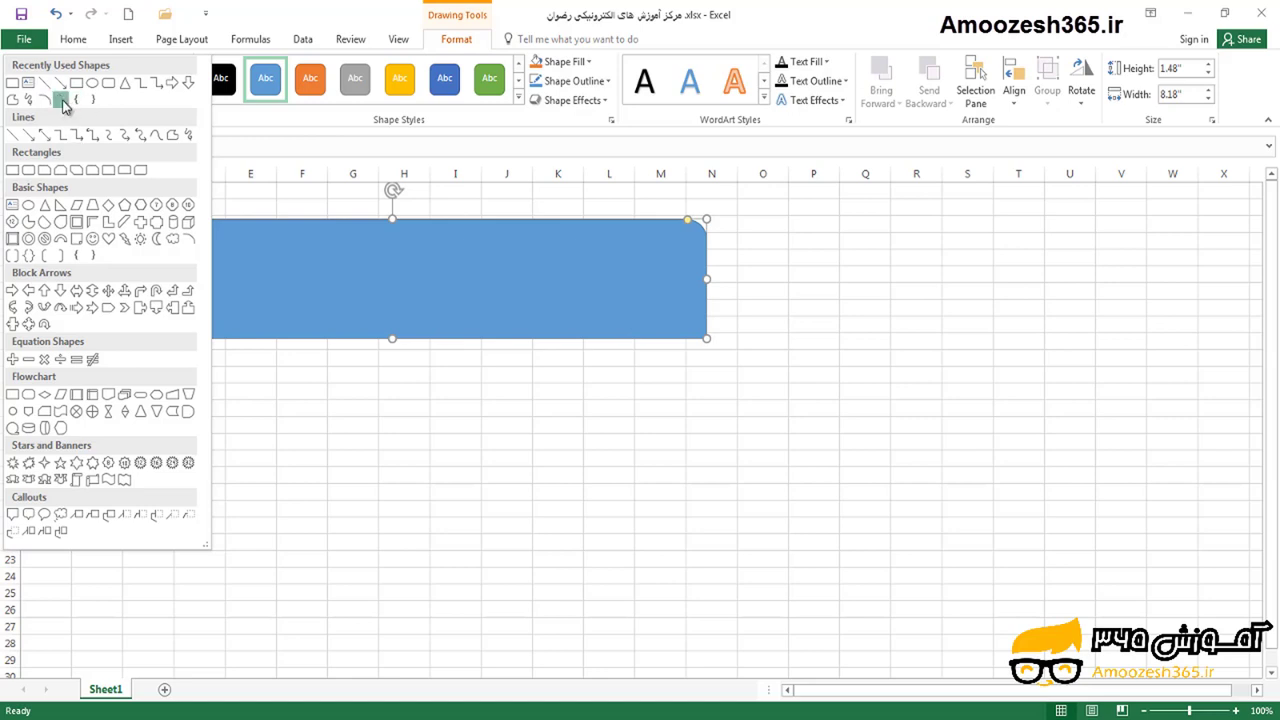
left_click(60, 99)
left_click_drag(105, 561, 166, 436)
left_click(166, 436)
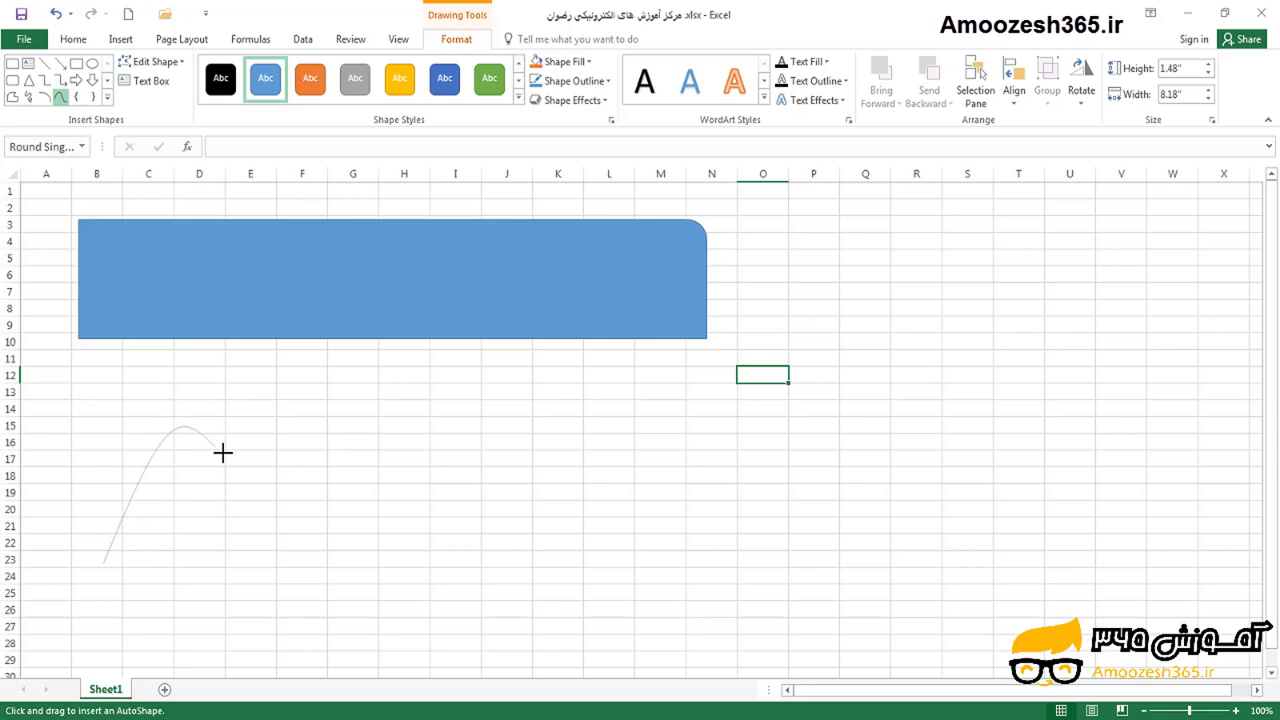
left_click(236, 563)
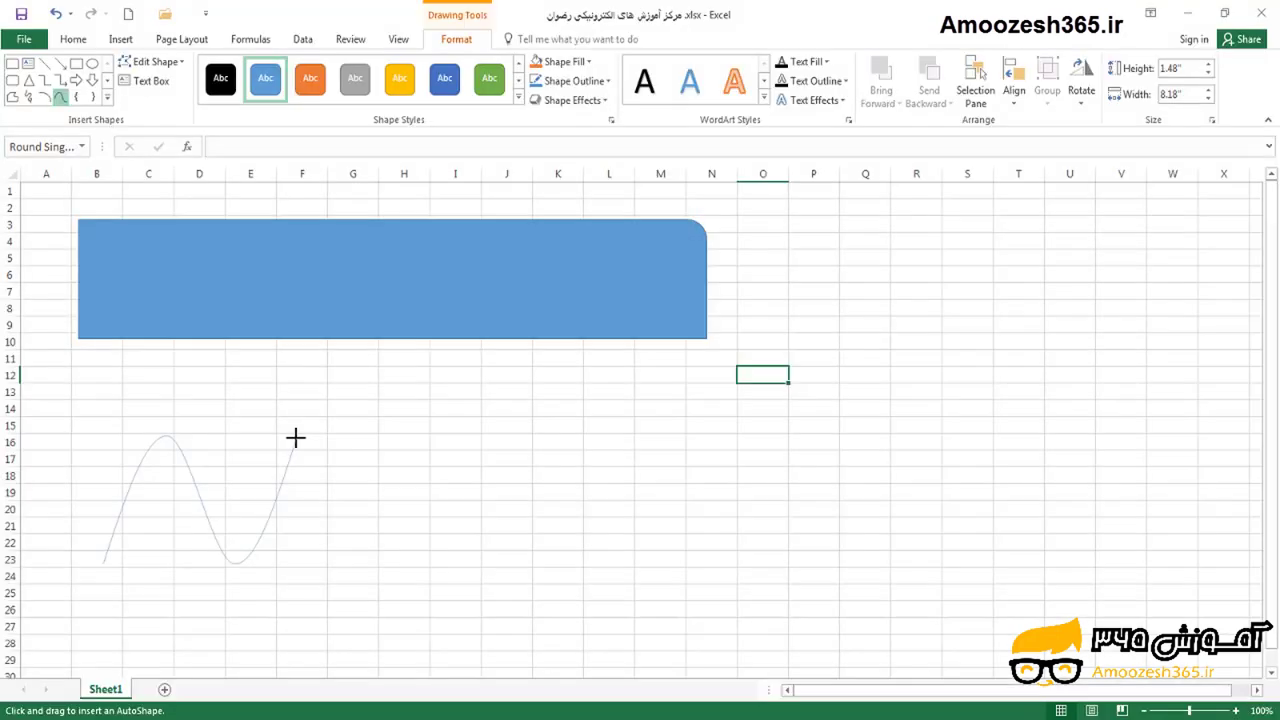
left_click(296, 437)
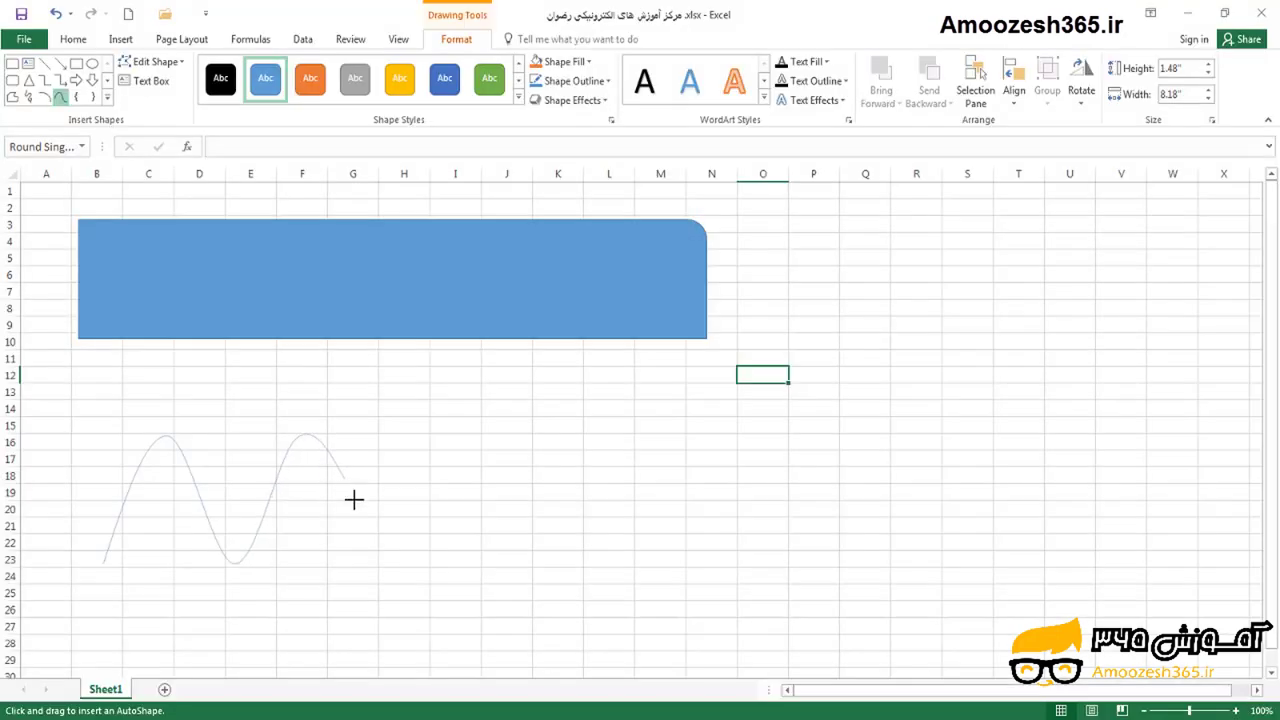
double_click(380, 550)
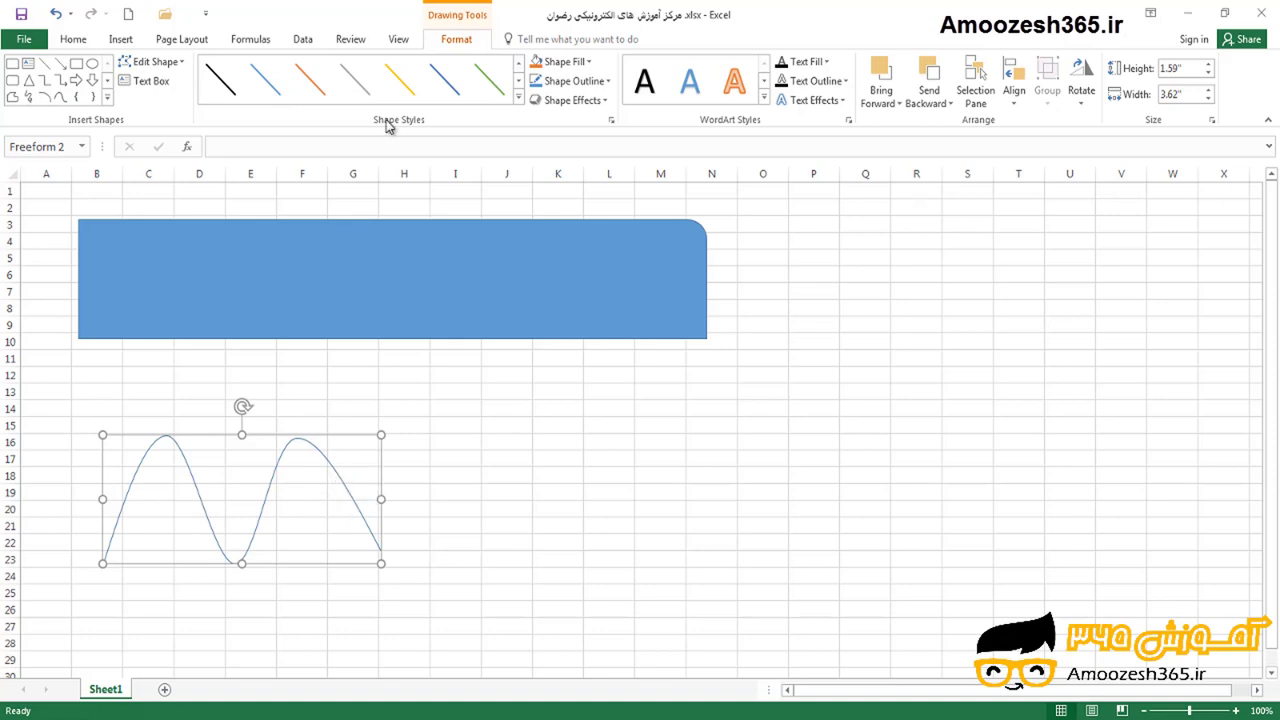
Step: Try the orange and yellow line styles on the curve, settle on the green one, and browse the remaining line presets
left_click(311, 83)
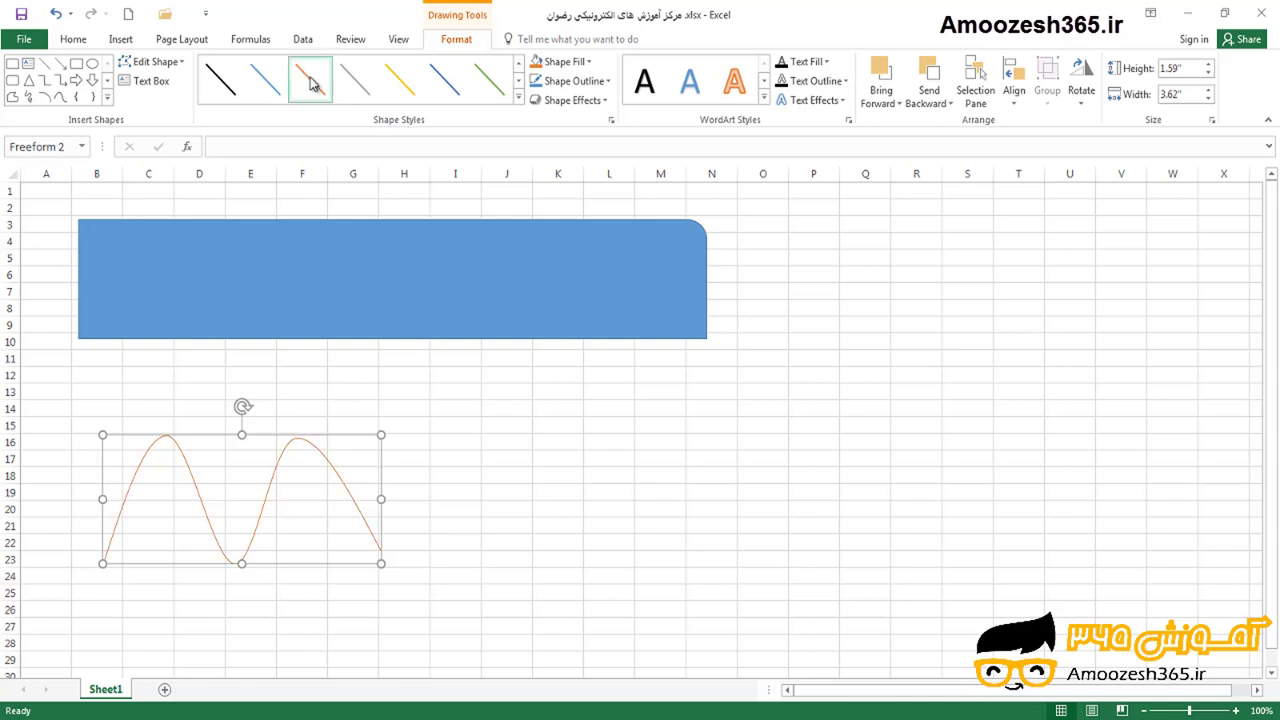
left_click(398, 83)
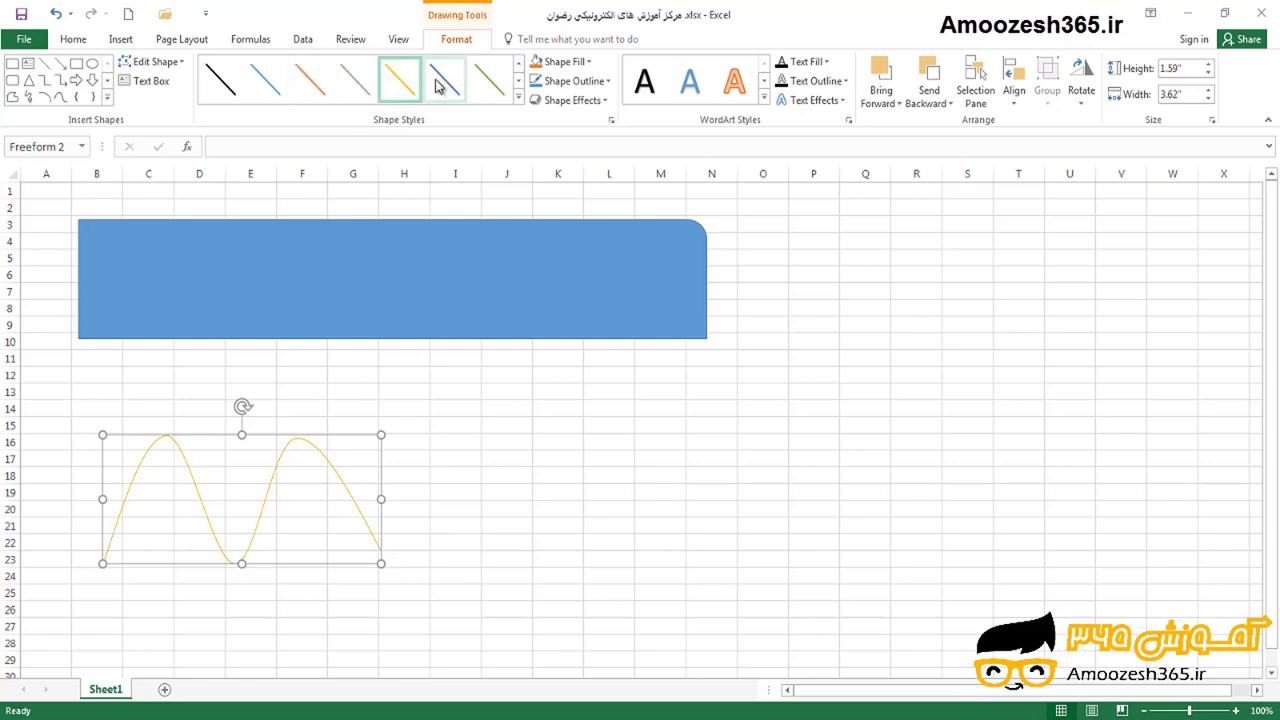
left_click(485, 80)
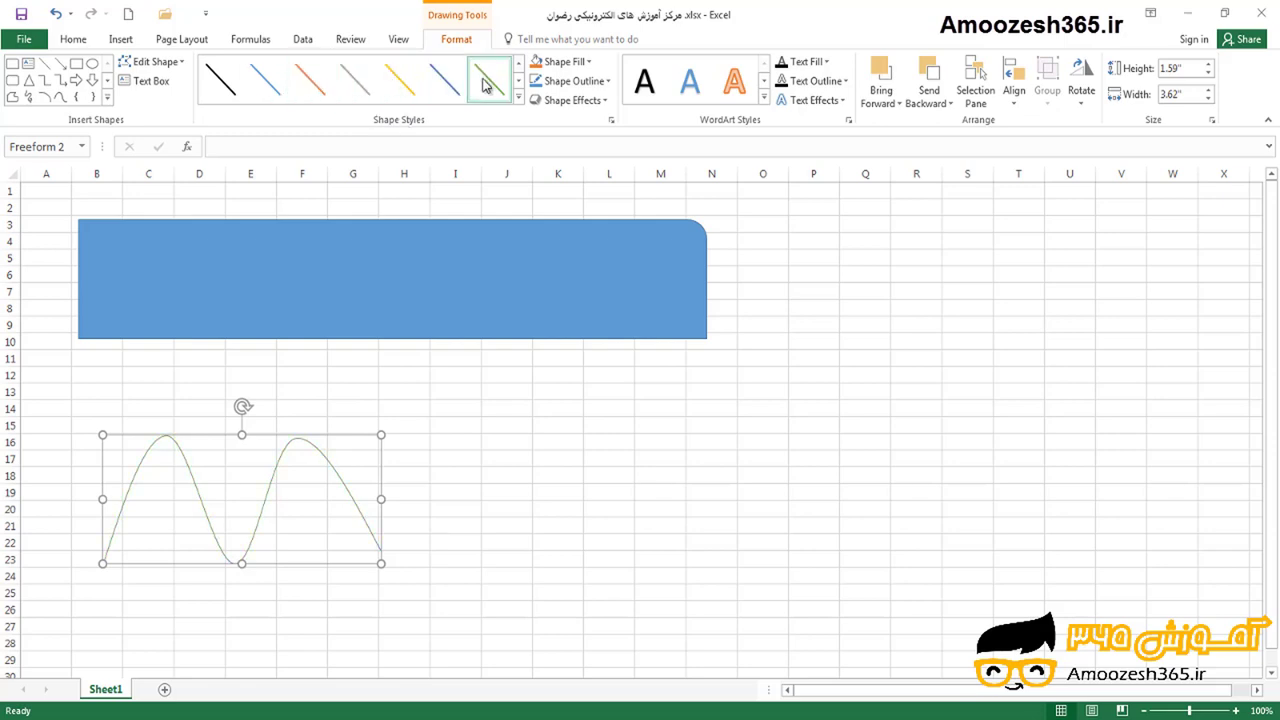
left_click(519, 104)
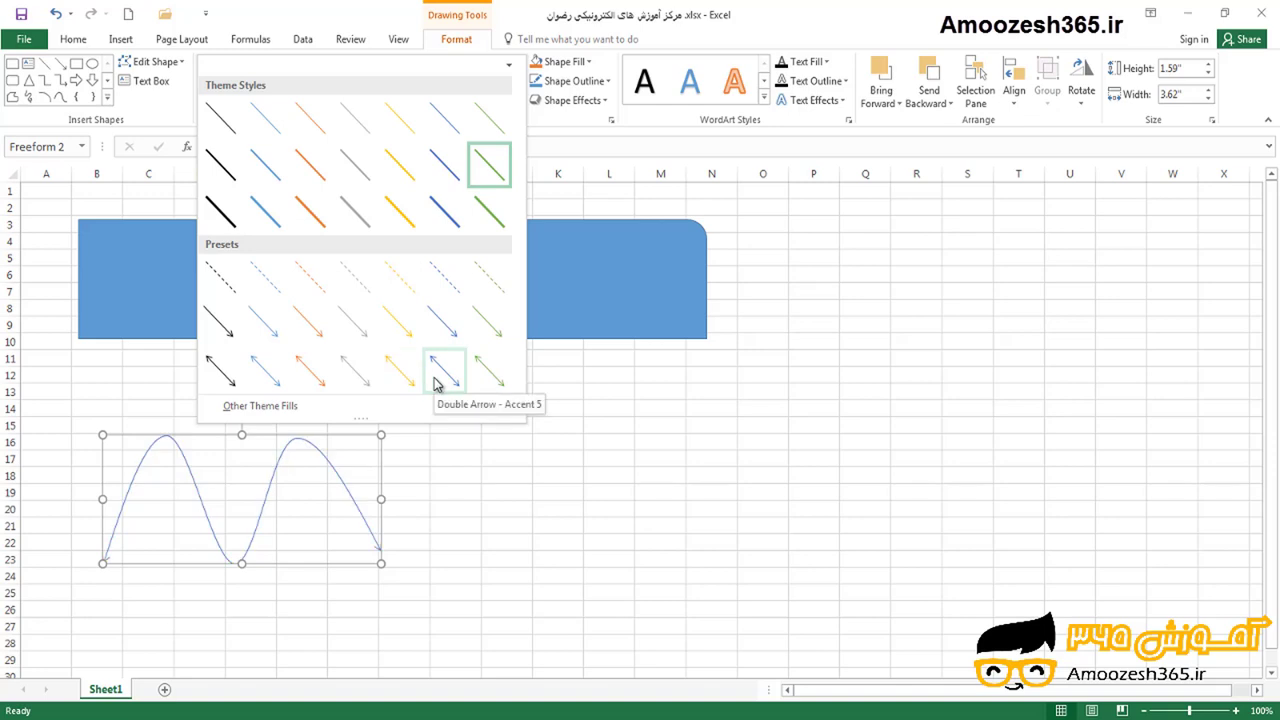
key("Escape")
Step: Try the orange and dark blue shape styles on the rectangle, and return it to the light blue style
left_click(648, 283)
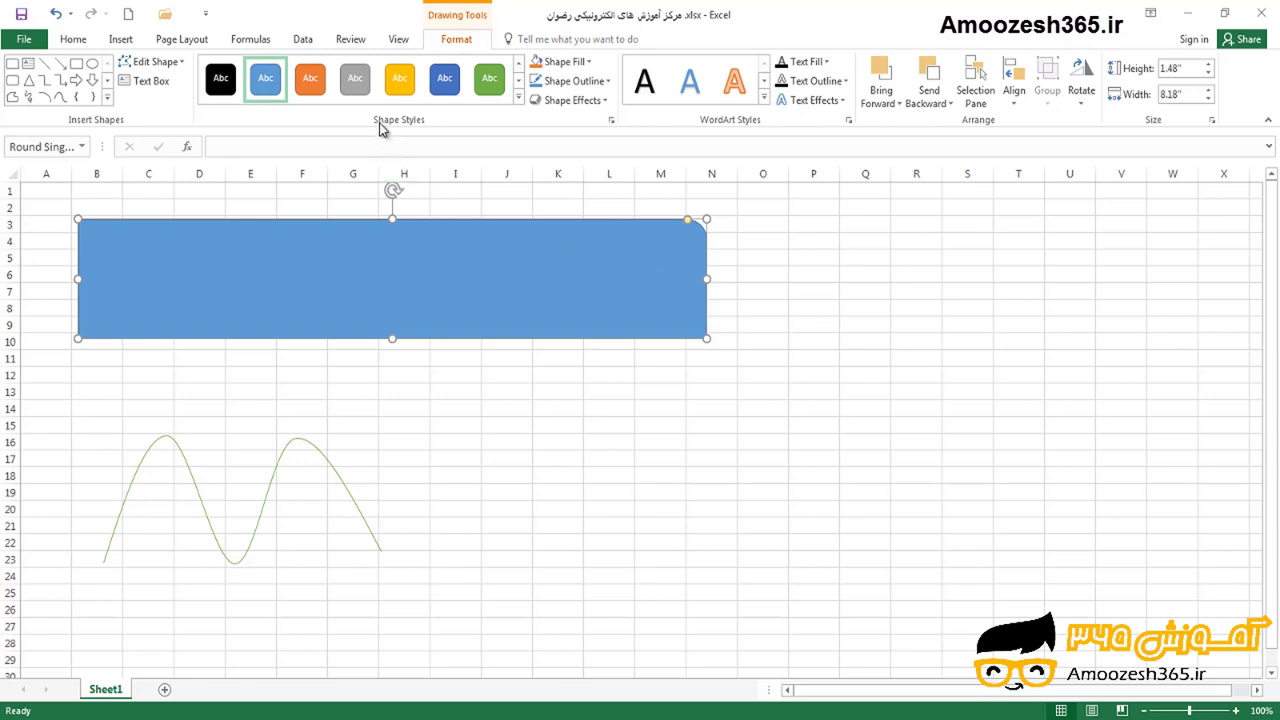
left_click(310, 78)
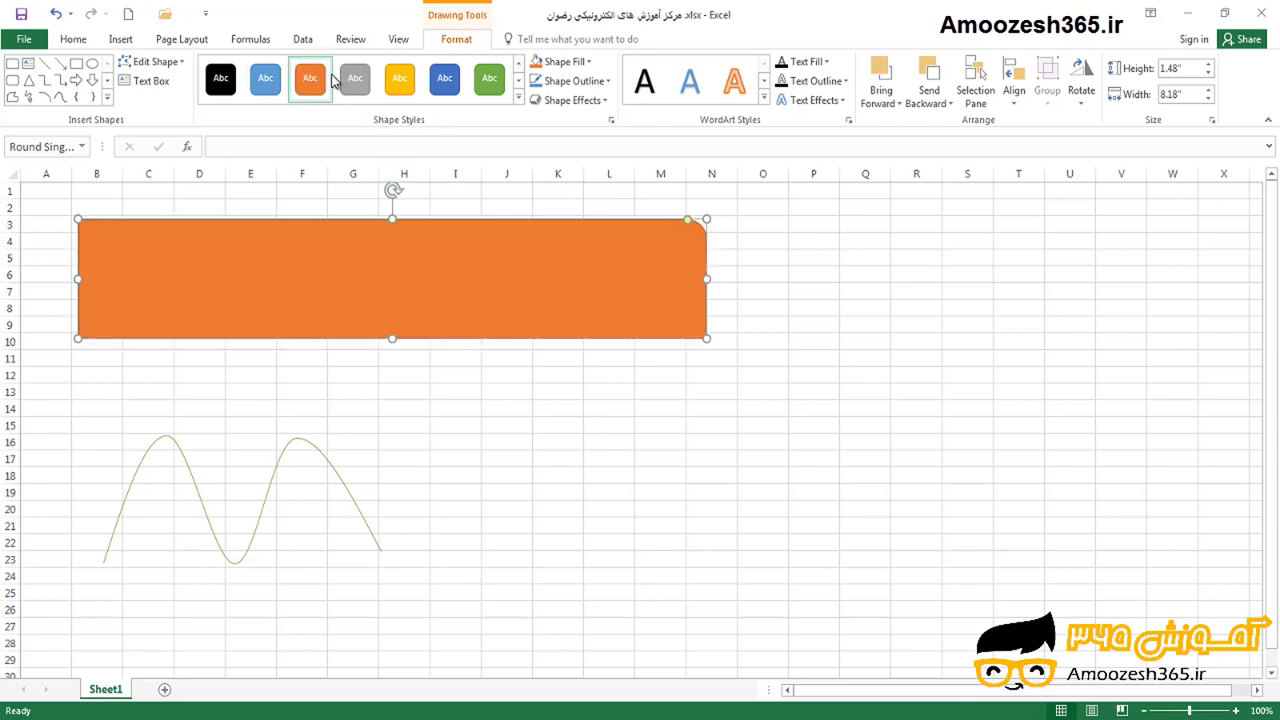
left_click(444, 78)
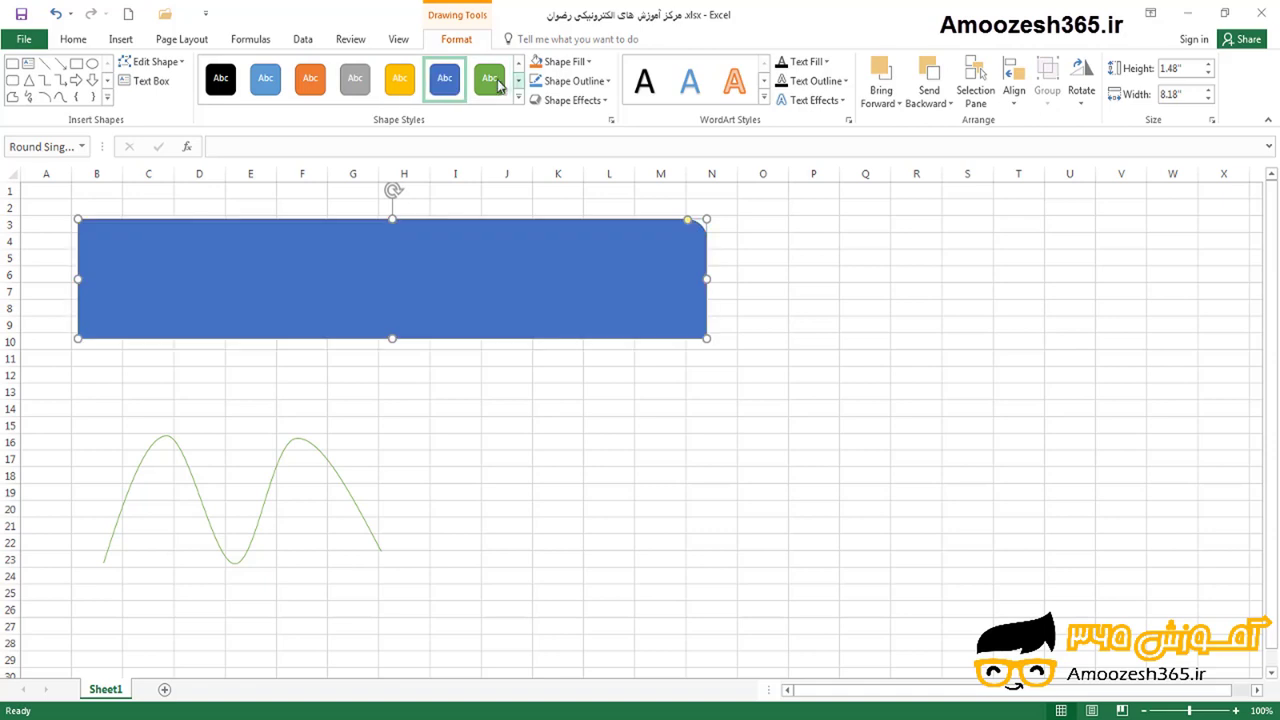
left_click(265, 78)
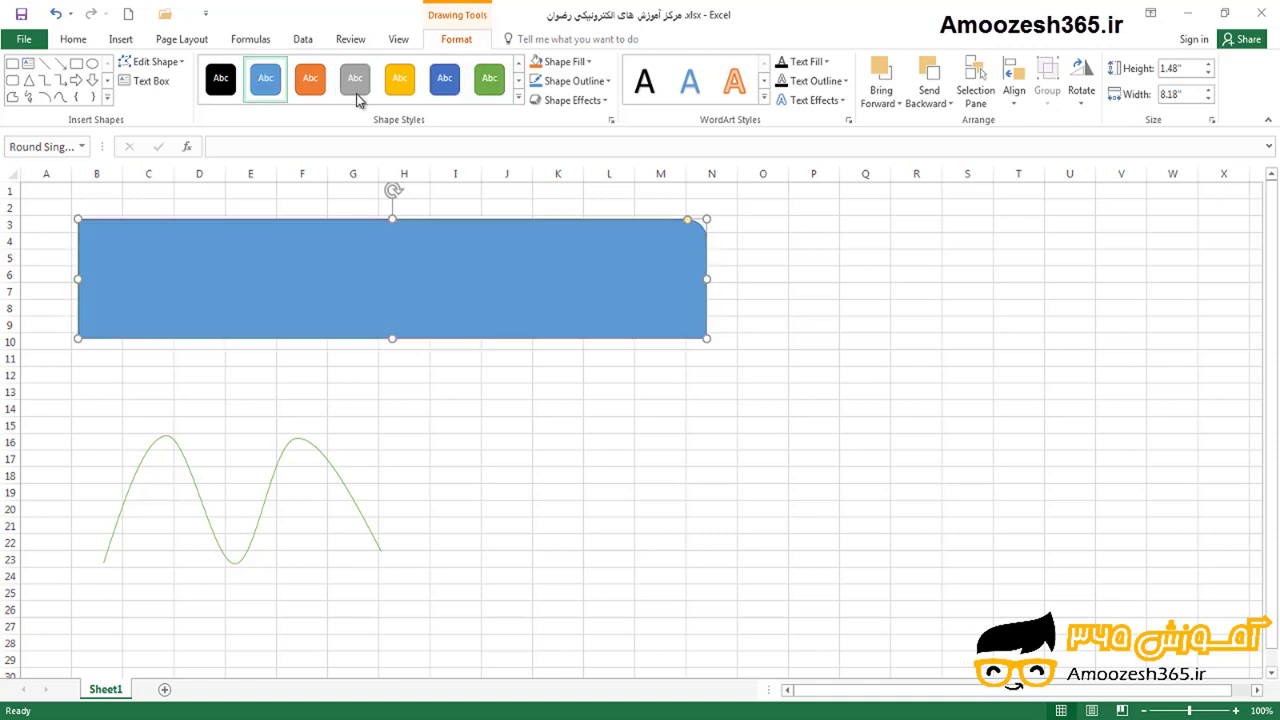
Step: Fill the rectangle with a lighter blue theme color and apply a light vertical gradient that darkens toward the lower edge
left_click(590, 64)
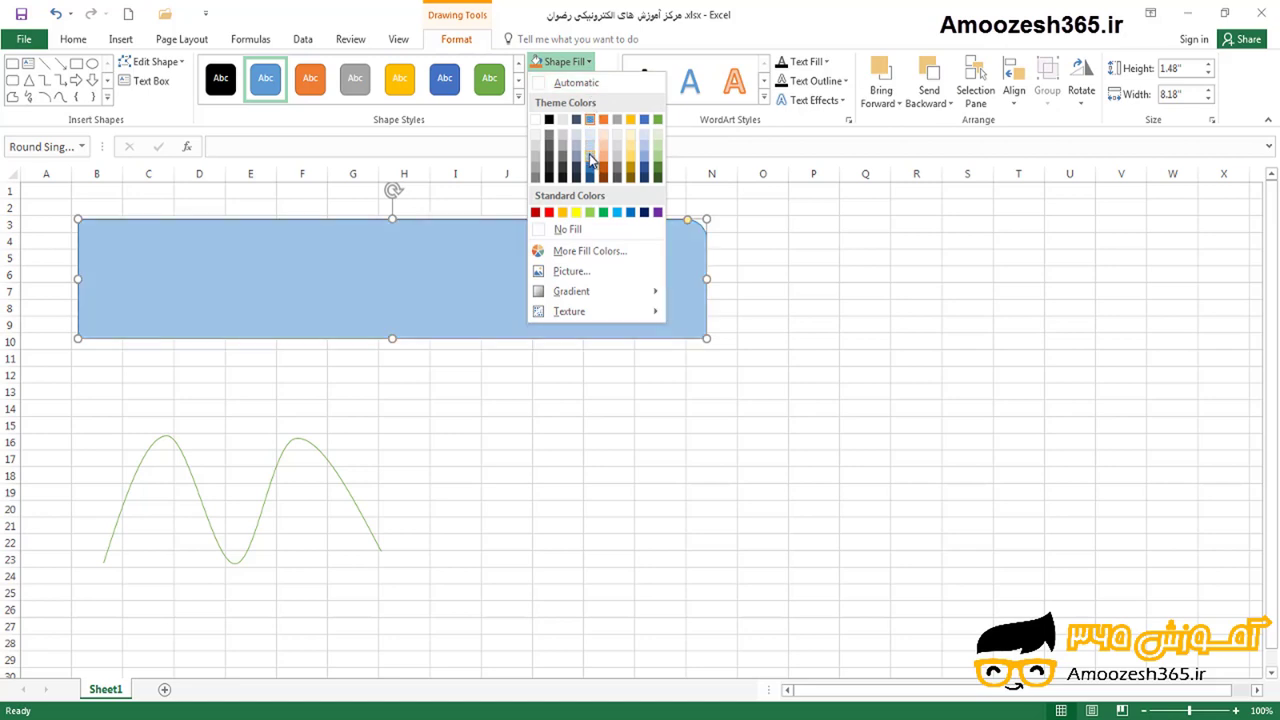
left_click(588, 63)
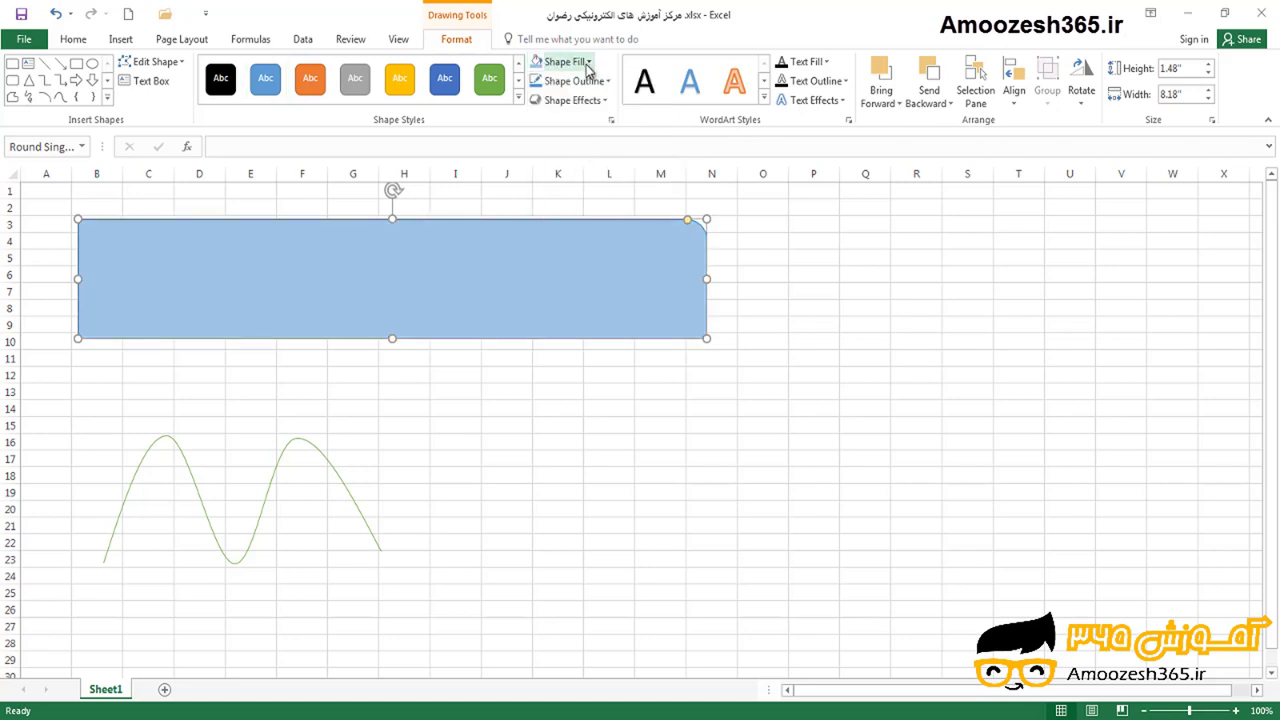
left_click(588, 63)
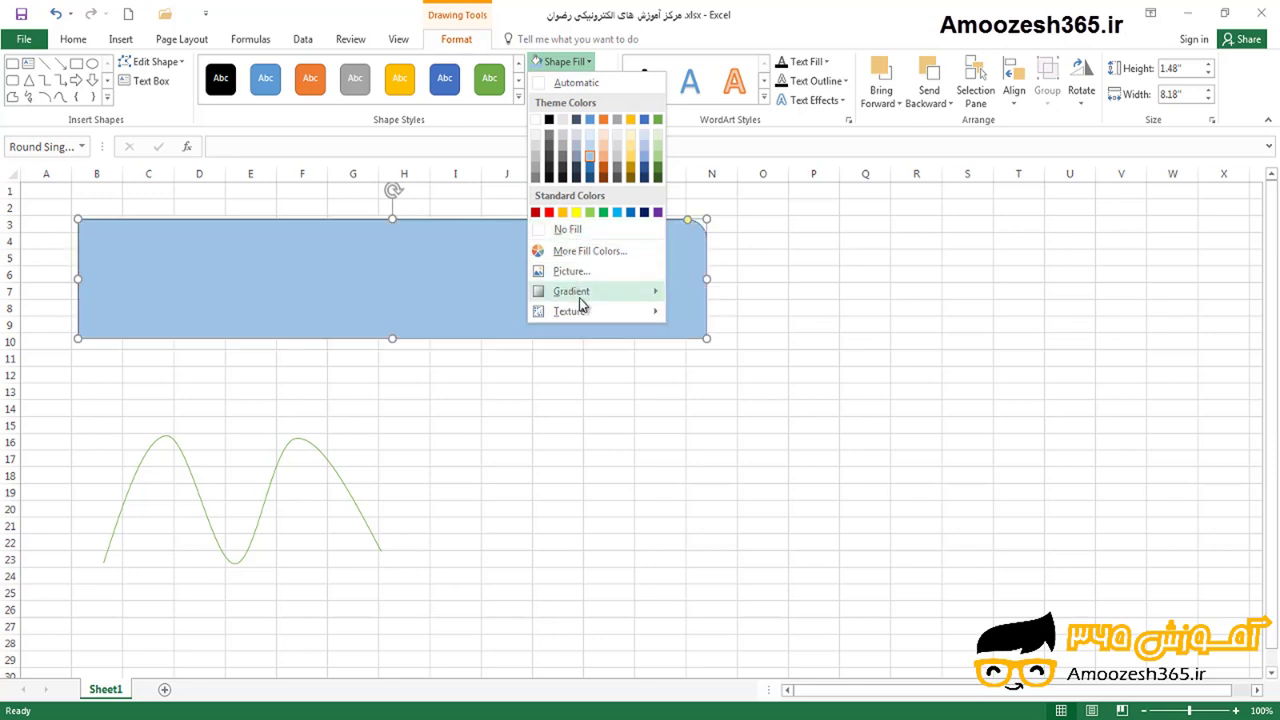
mouse_move(580, 296)
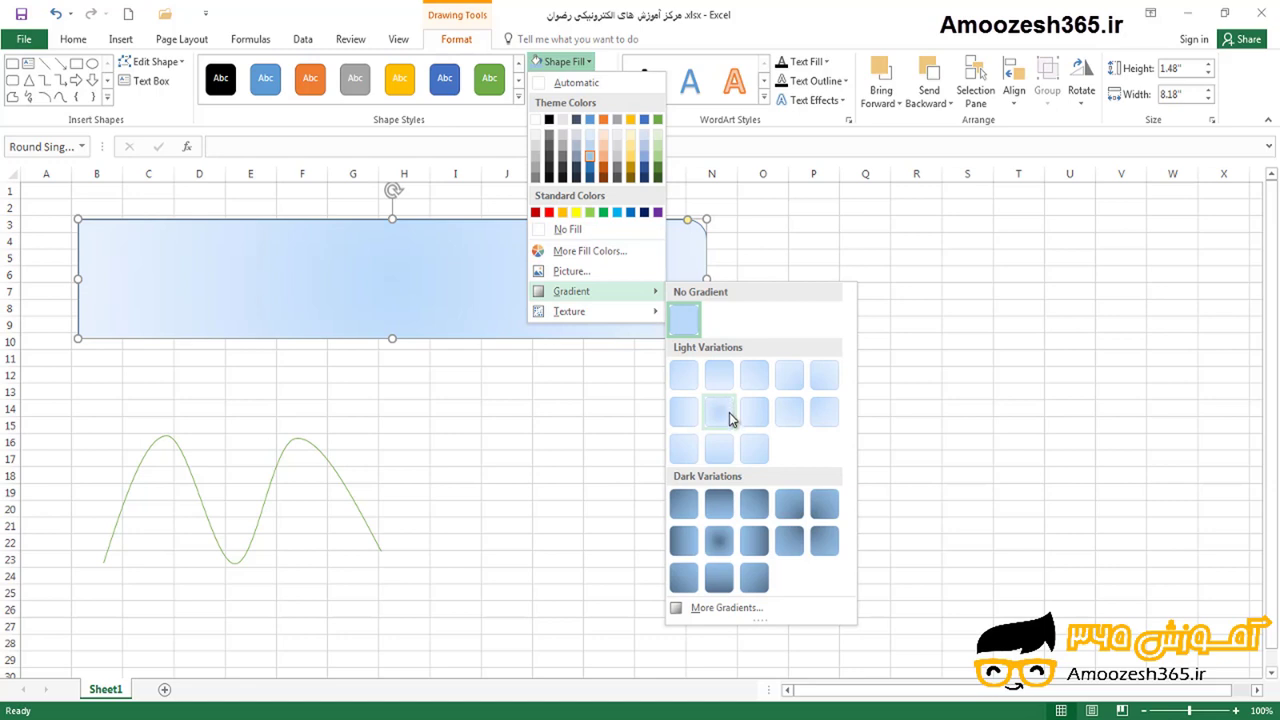
left_click(724, 447)
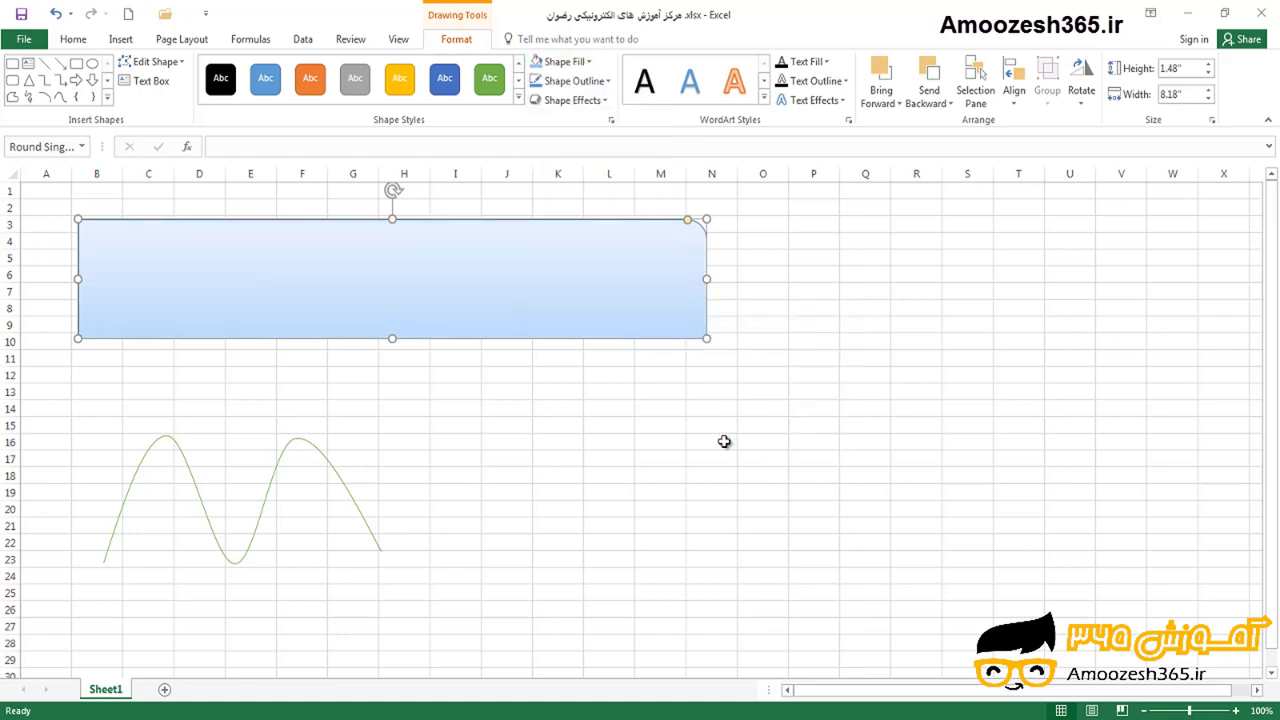
Step: Fill the rectangle with the water droplets texture
left_click(576, 64)
mouse_move(617, 311)
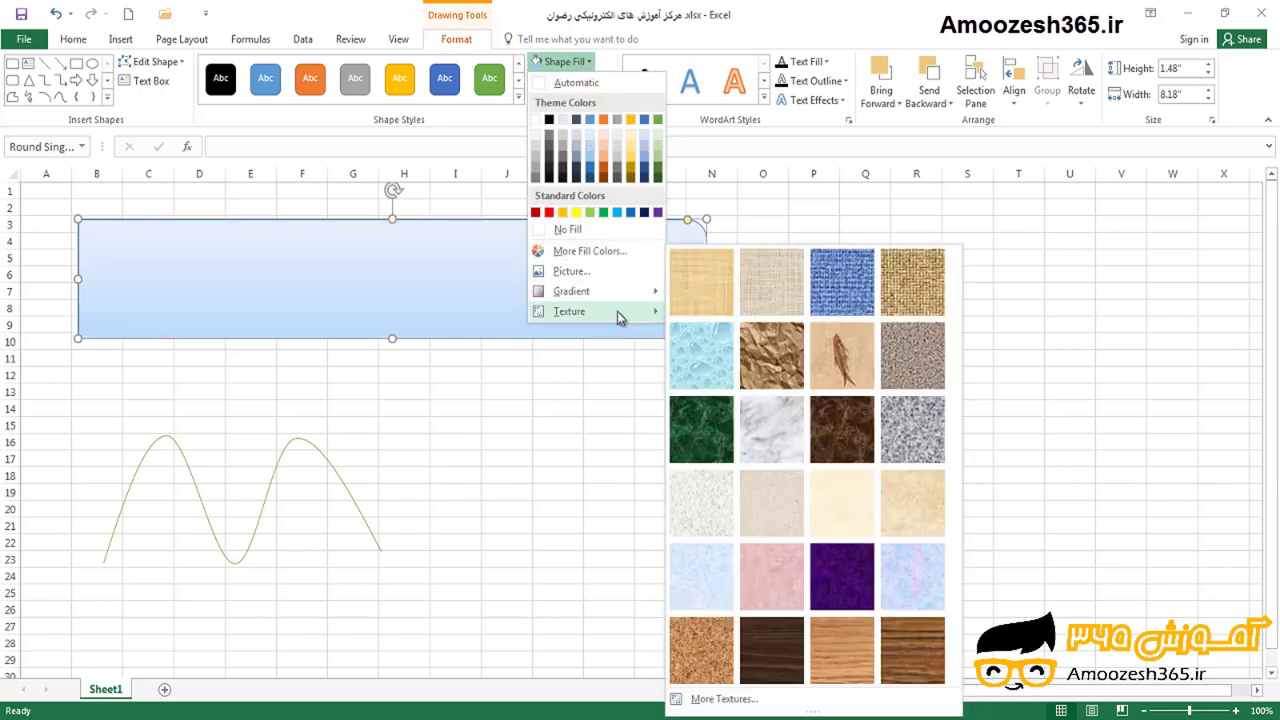
left_click(705, 355)
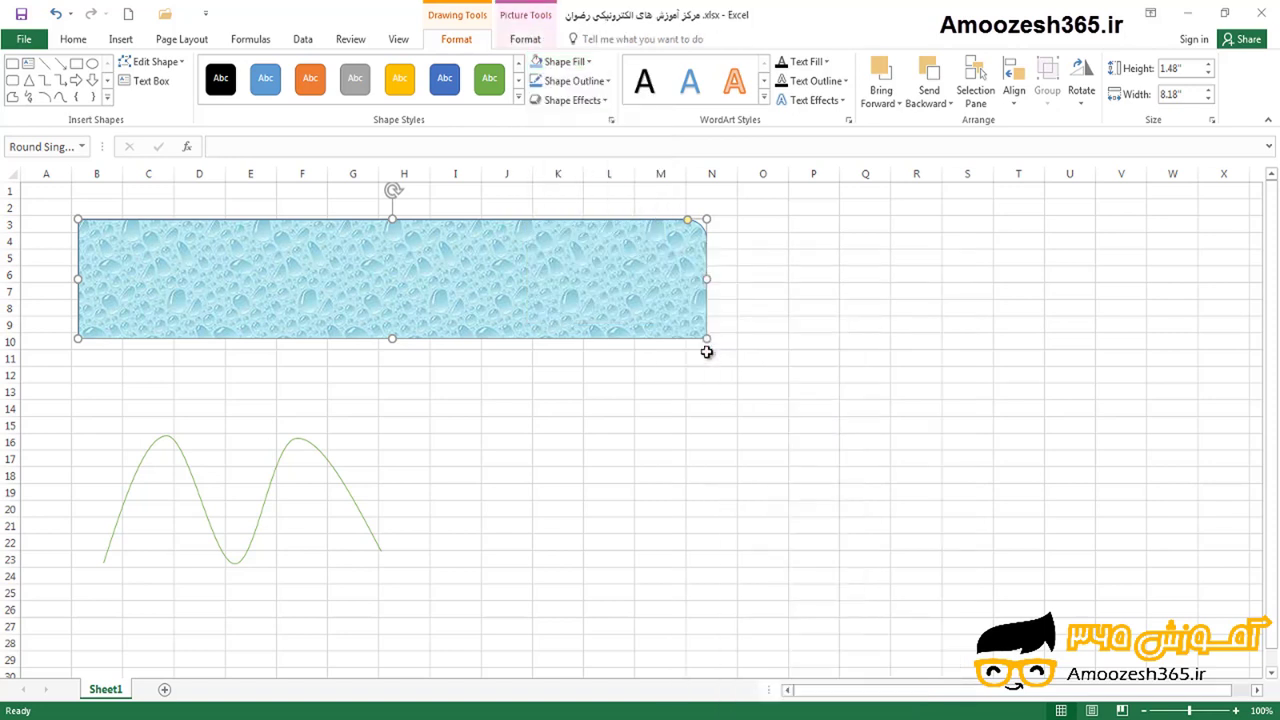
Step: Set the rectangle's outline weight to 4½ pt and its color to standard orange
left_click(597, 88)
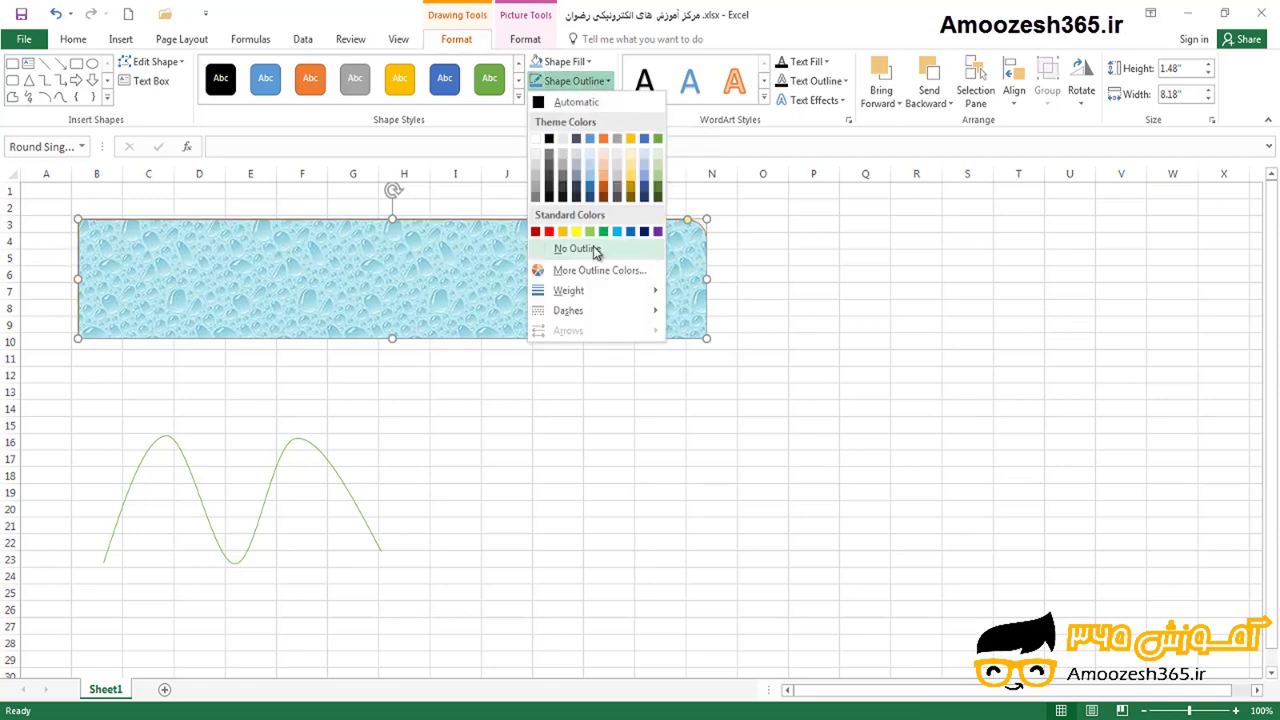
mouse_move(569, 292)
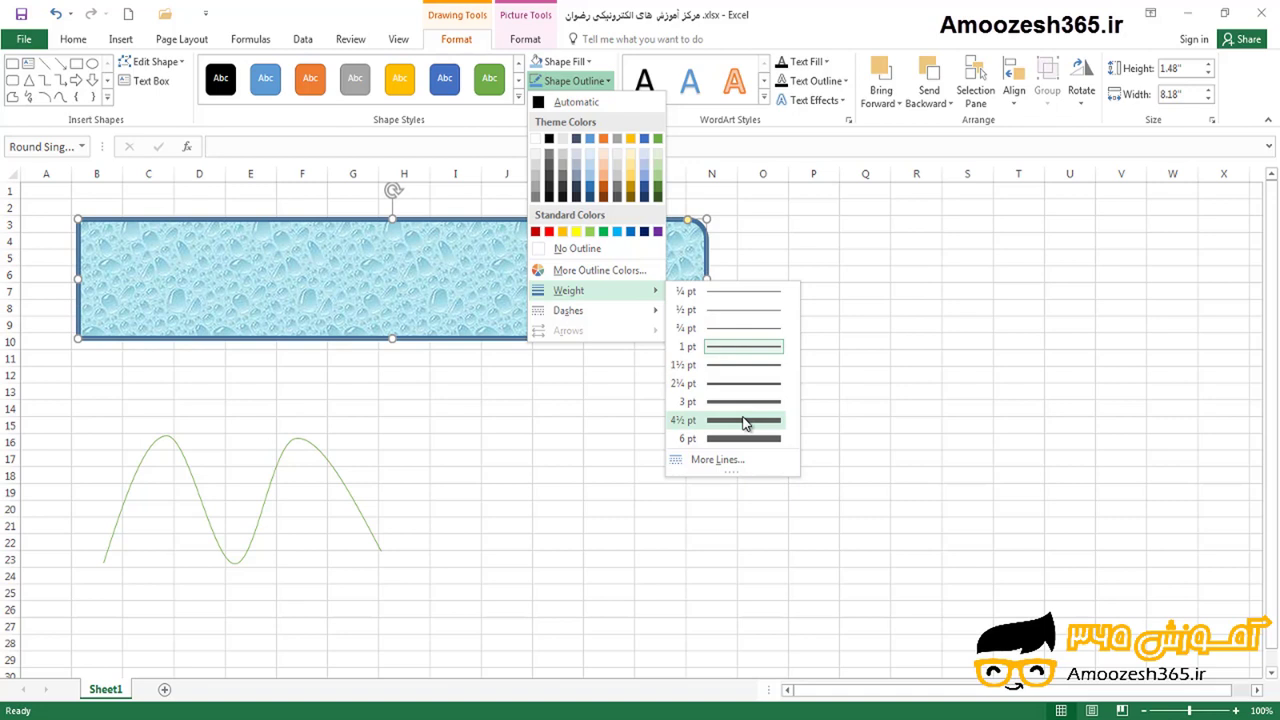
left_click(745, 421)
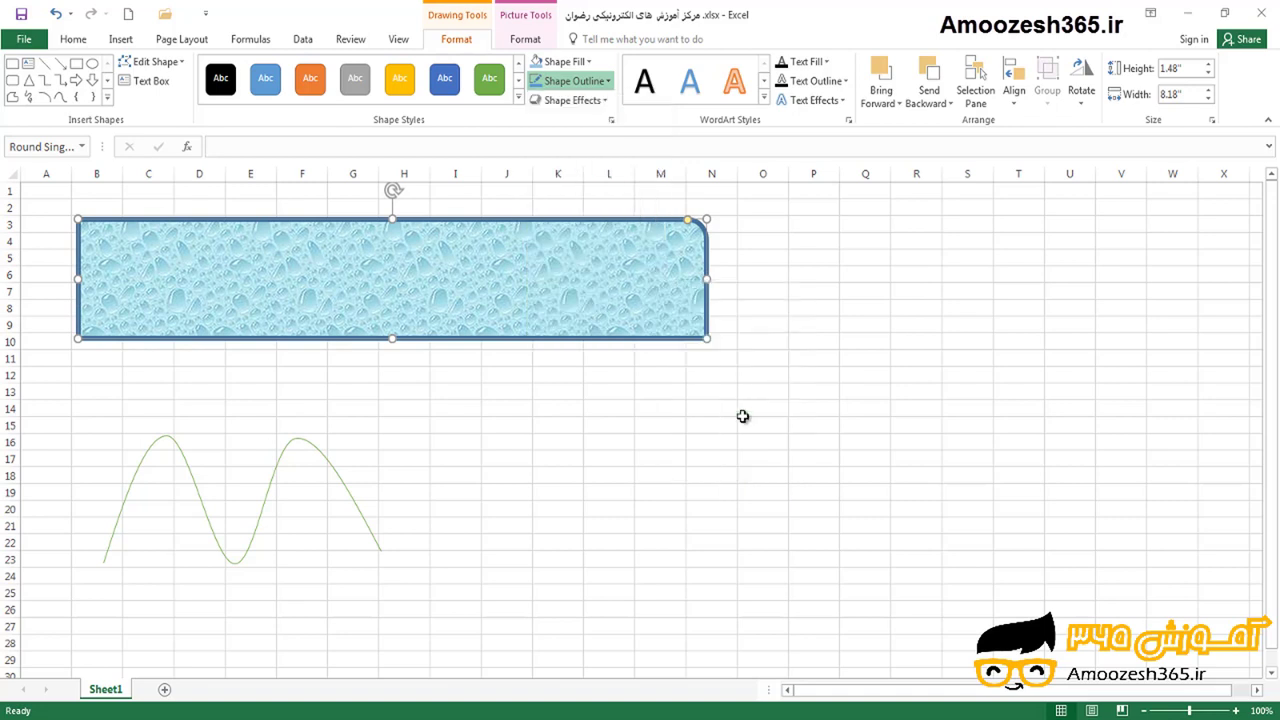
left_click(572, 88)
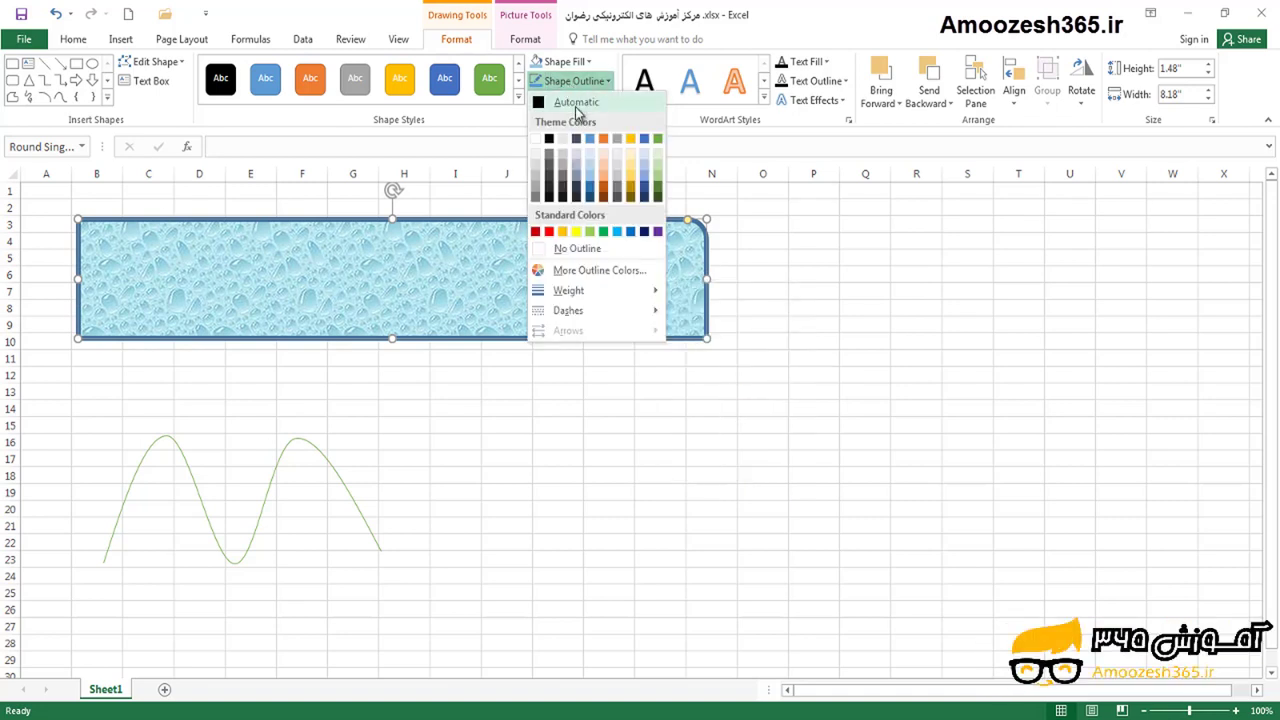
left_click(565, 232)
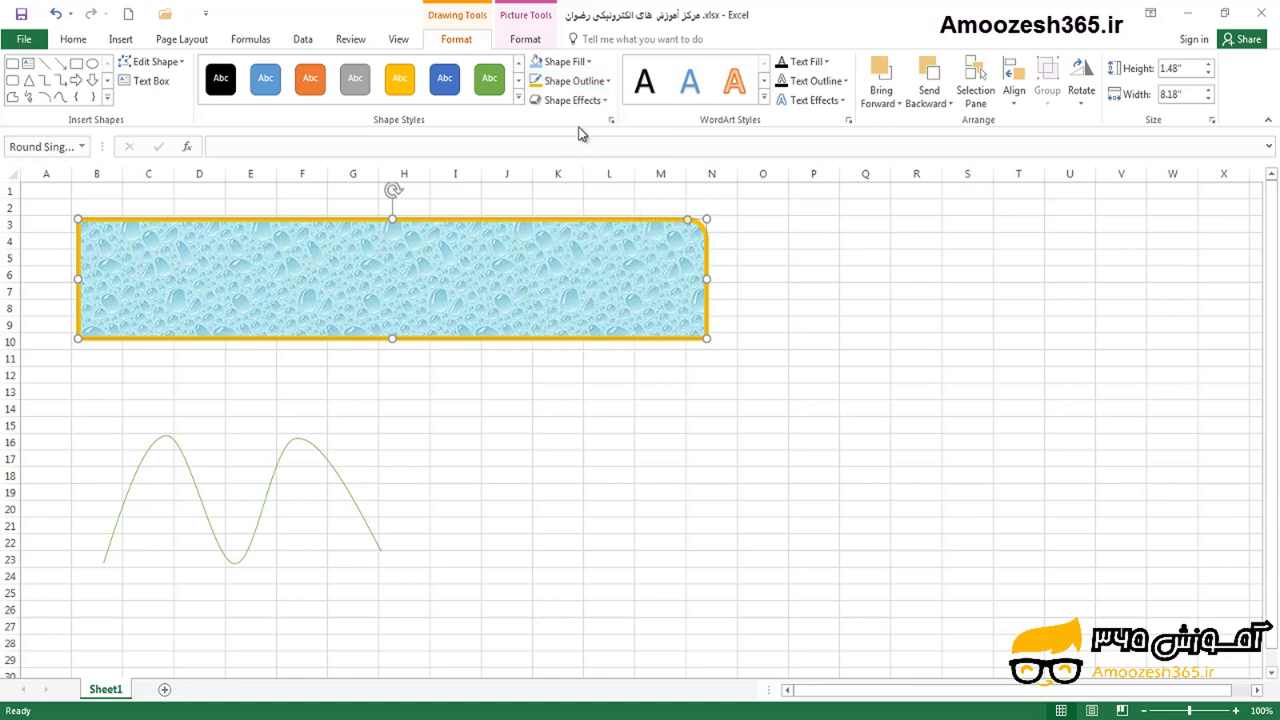
Step: Change the rectangle's outline to the short dash line pattern
left_click(584, 82)
mouse_move(570, 310)
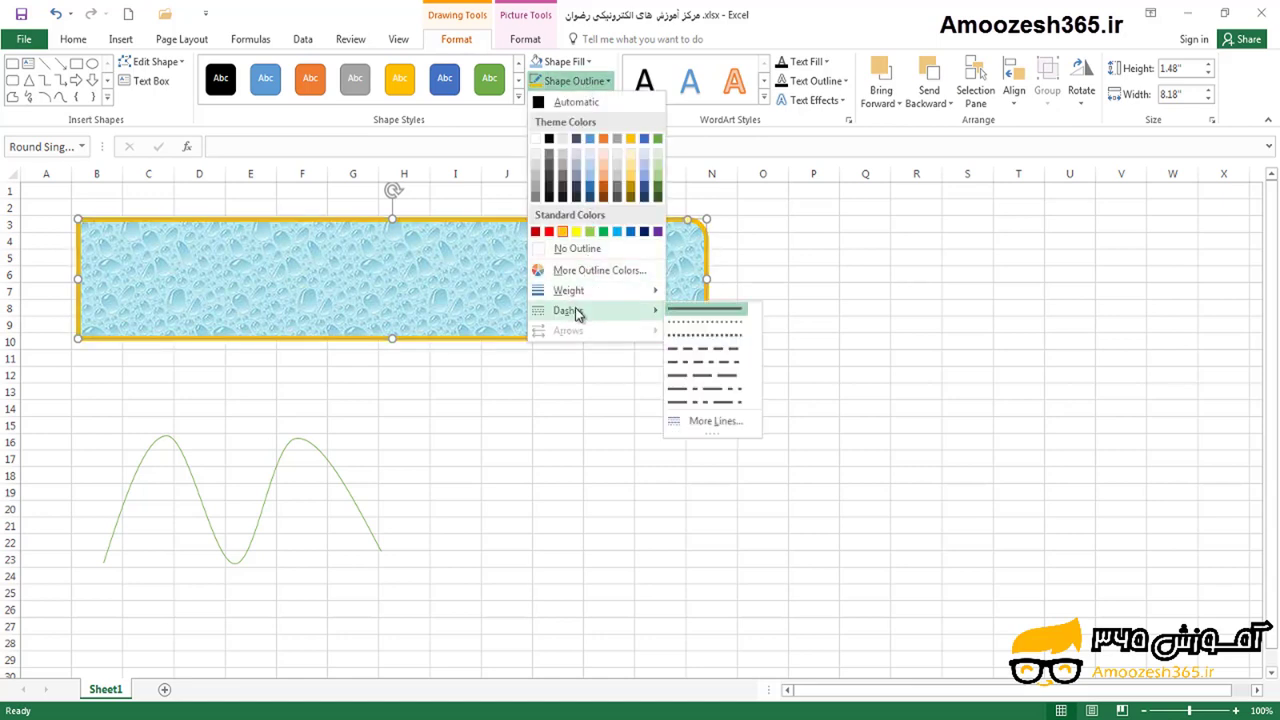
left_click(699, 346)
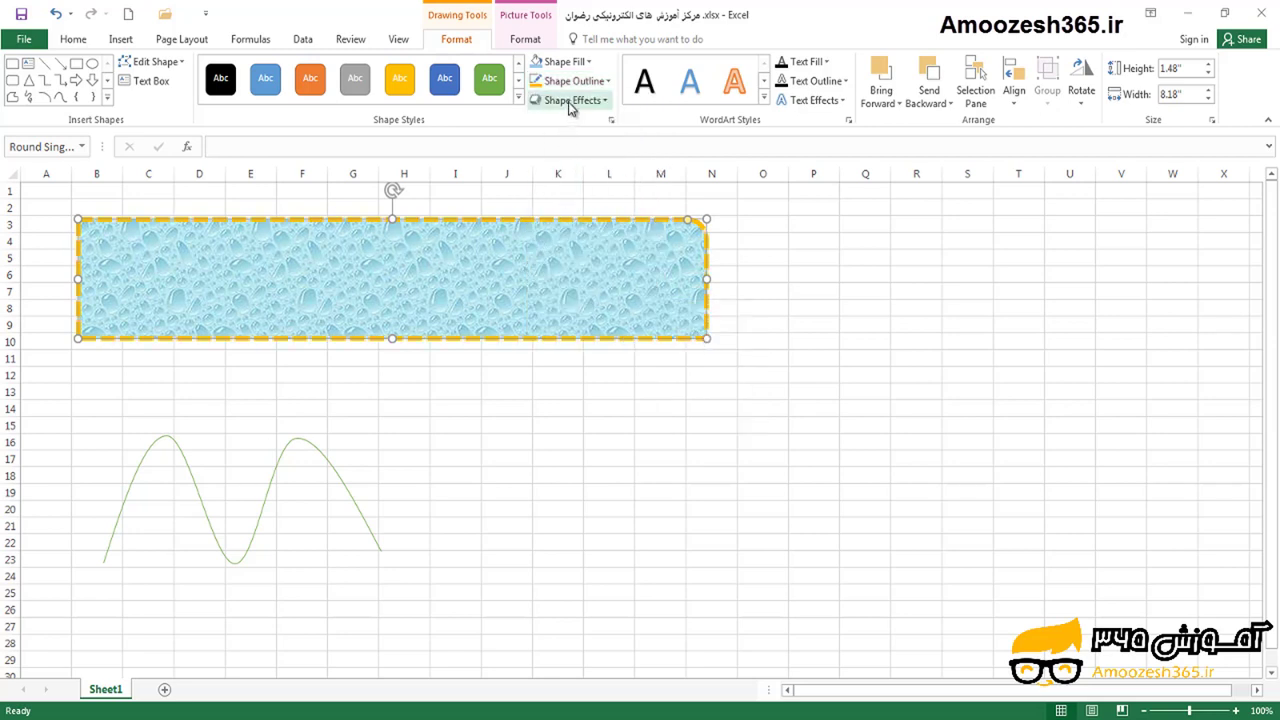
Step: Preview the preset, shadow, reflection, glow, soft edge, bevel and 3-D rotation effects on the rectangle, keeping it without rotation
left_click(572, 100)
mouse_move(579, 126)
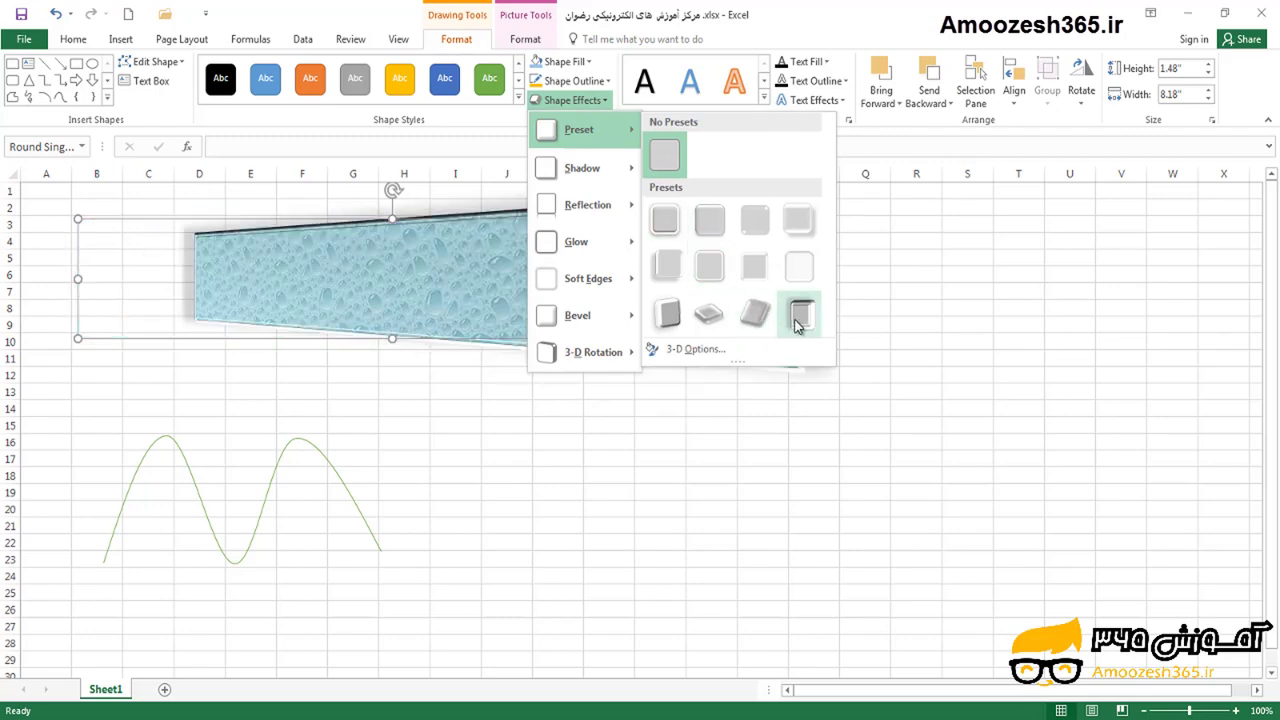
mouse_move(579, 167)
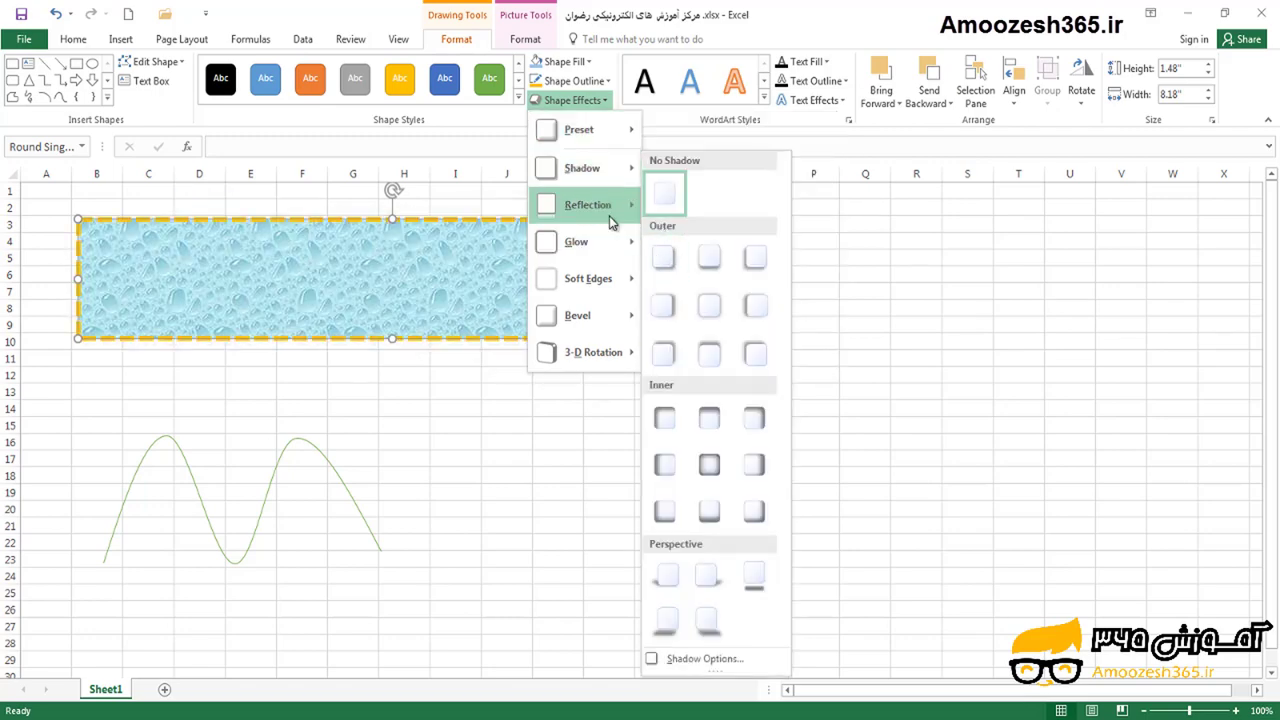
mouse_move(609, 214)
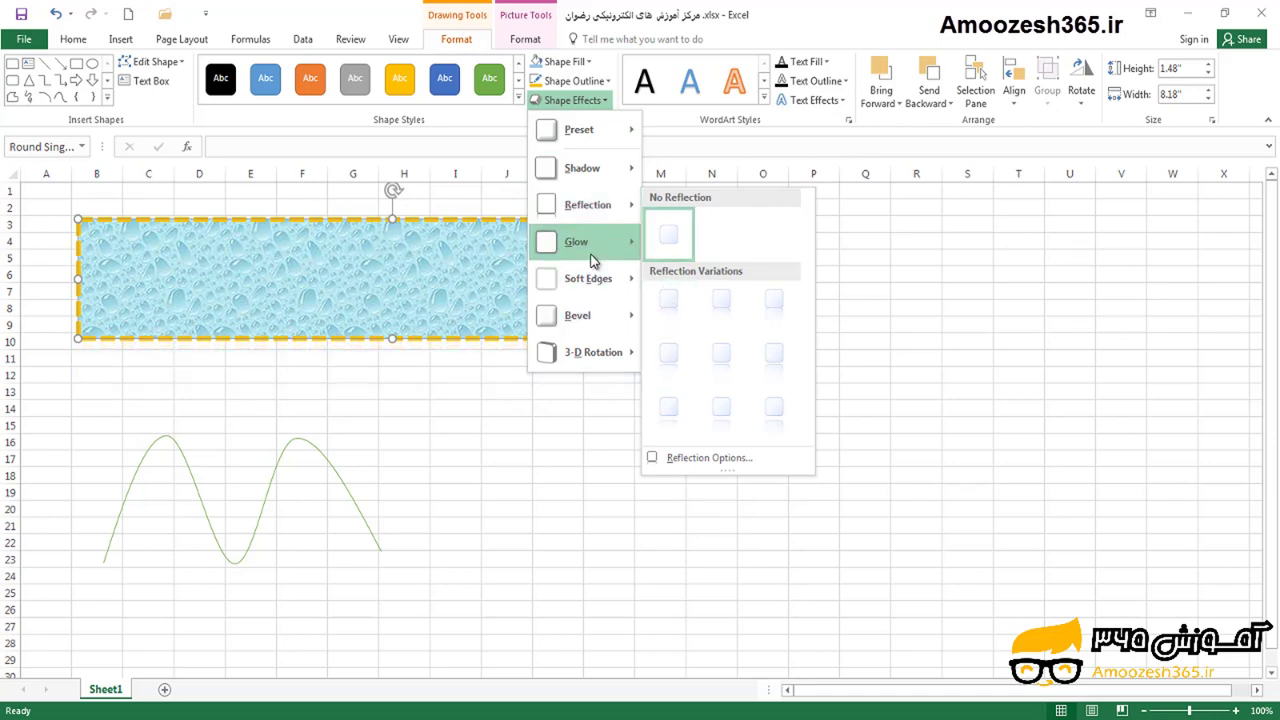
mouse_move(592, 245)
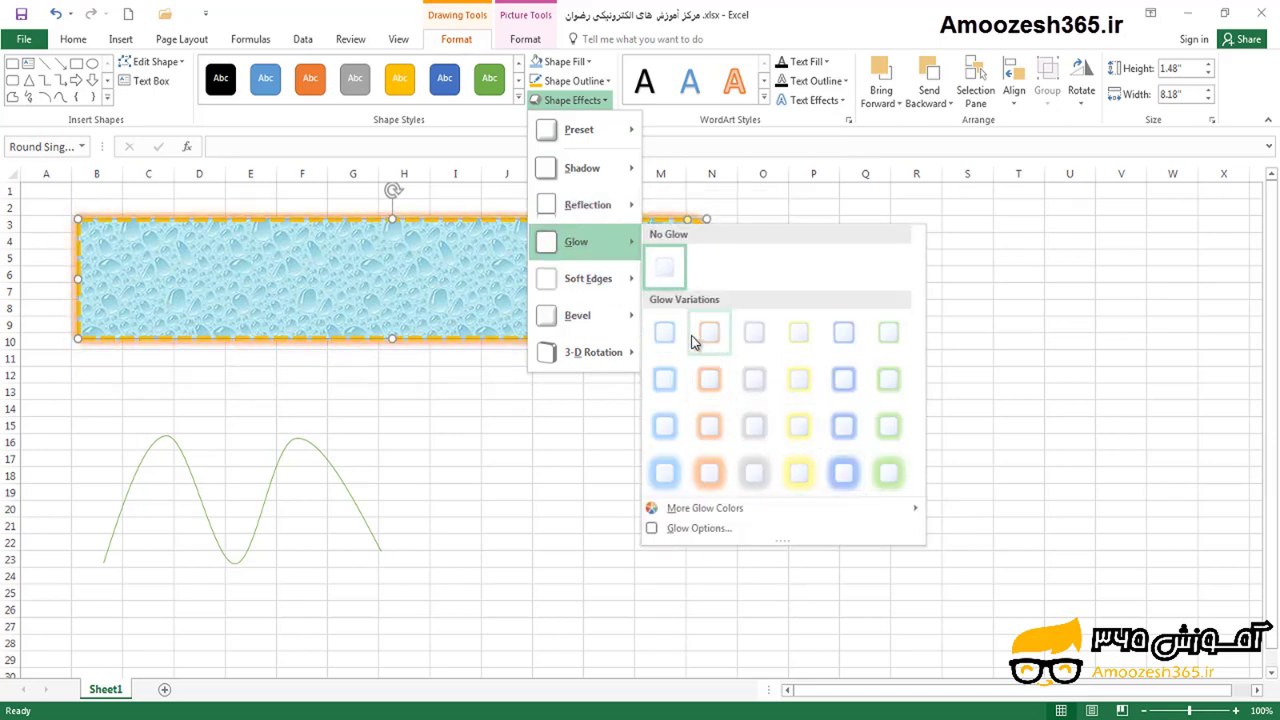
mouse_move(600, 283)
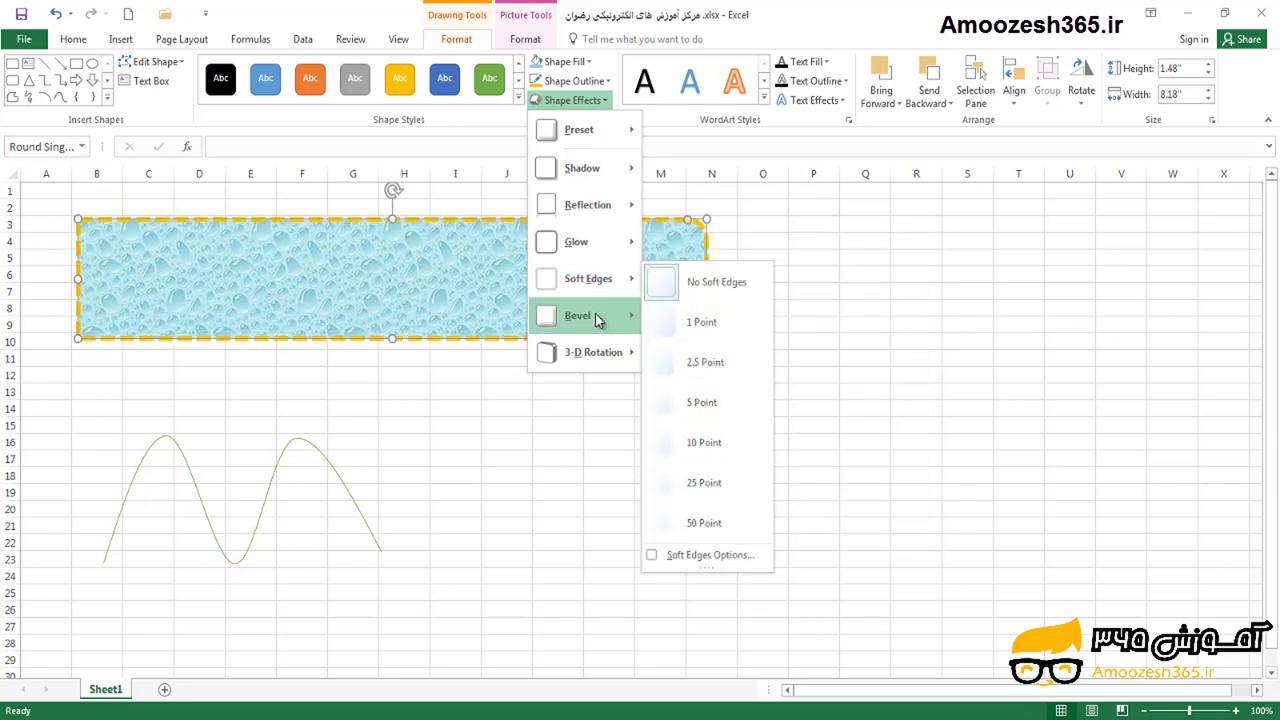
mouse_move(595, 313)
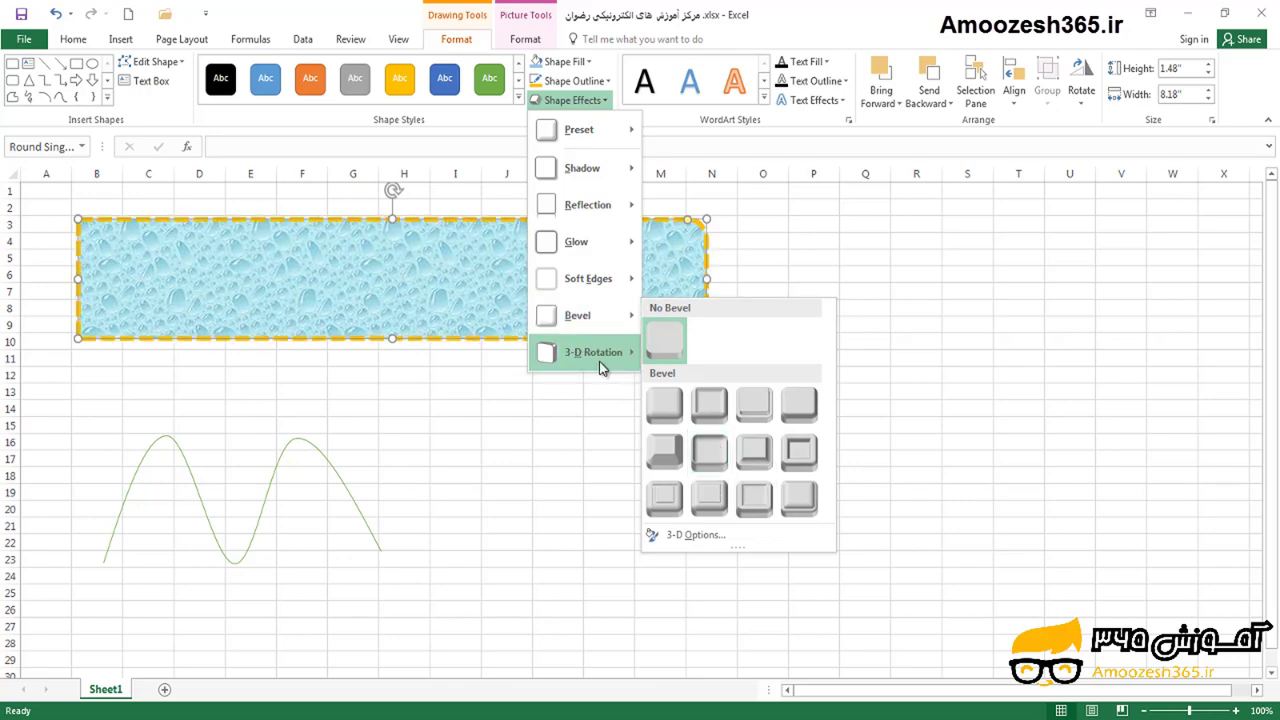
mouse_move(600, 364)
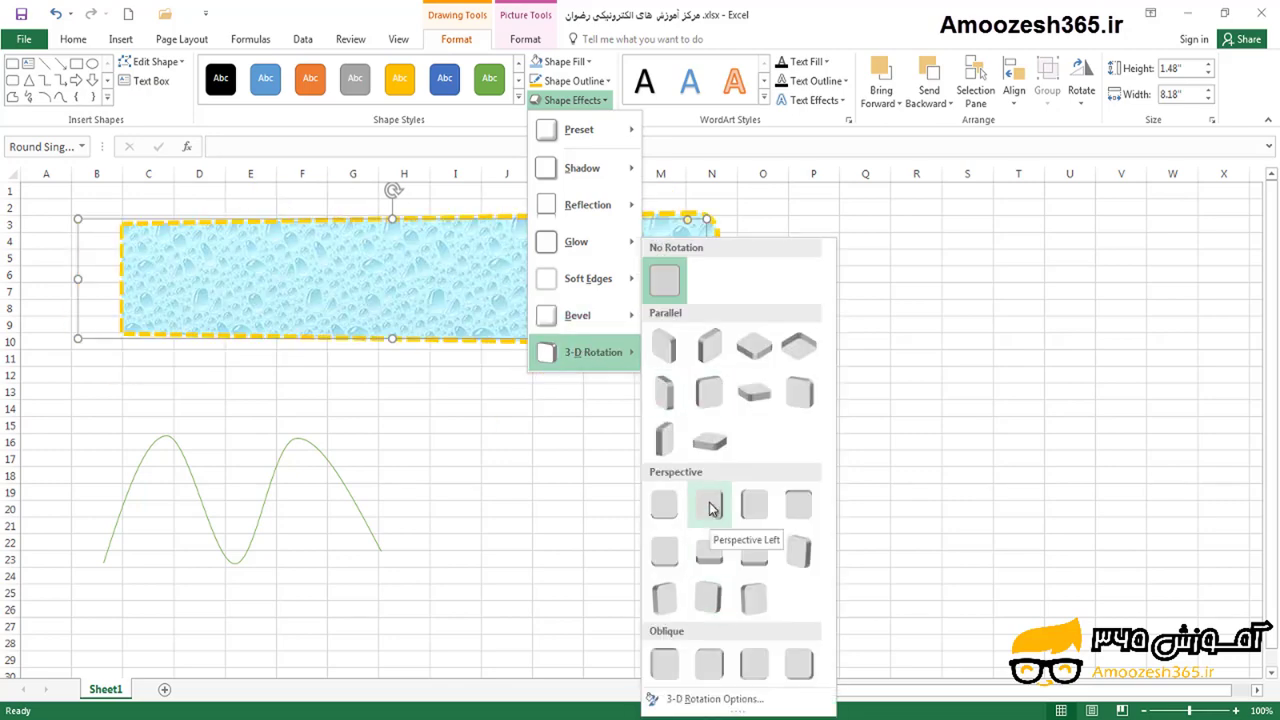
left_click(662, 283)
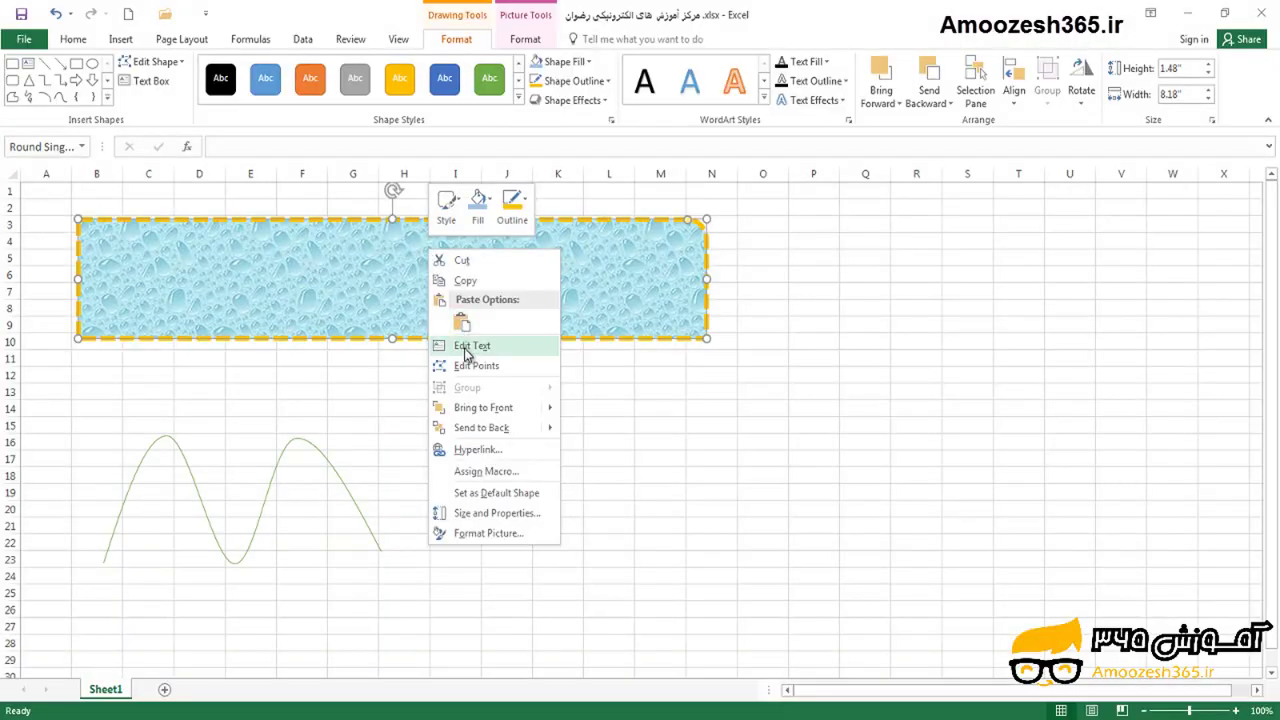
Step: Enter "مرکز آموزش های الکترونیکی رضوان" in the rectangle and format the text in red with the B Nazanin font
left_click(465, 345)
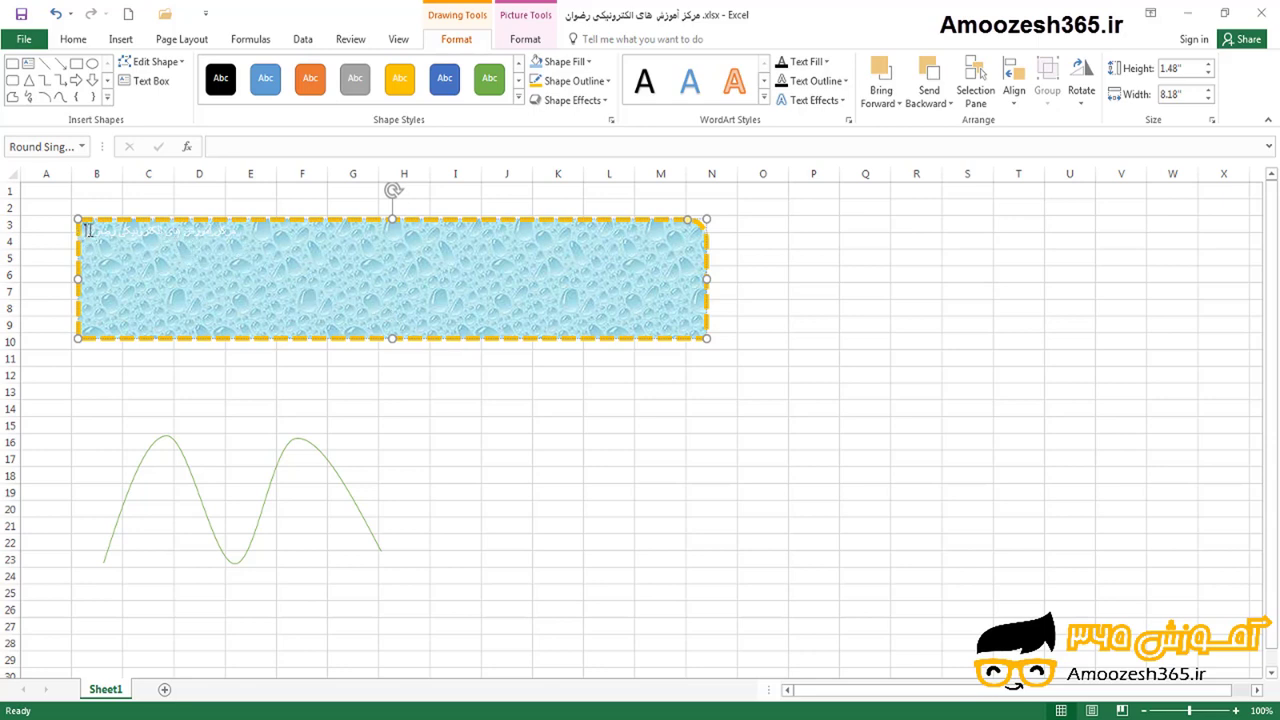
left_click_drag(87, 230, 111, 234)
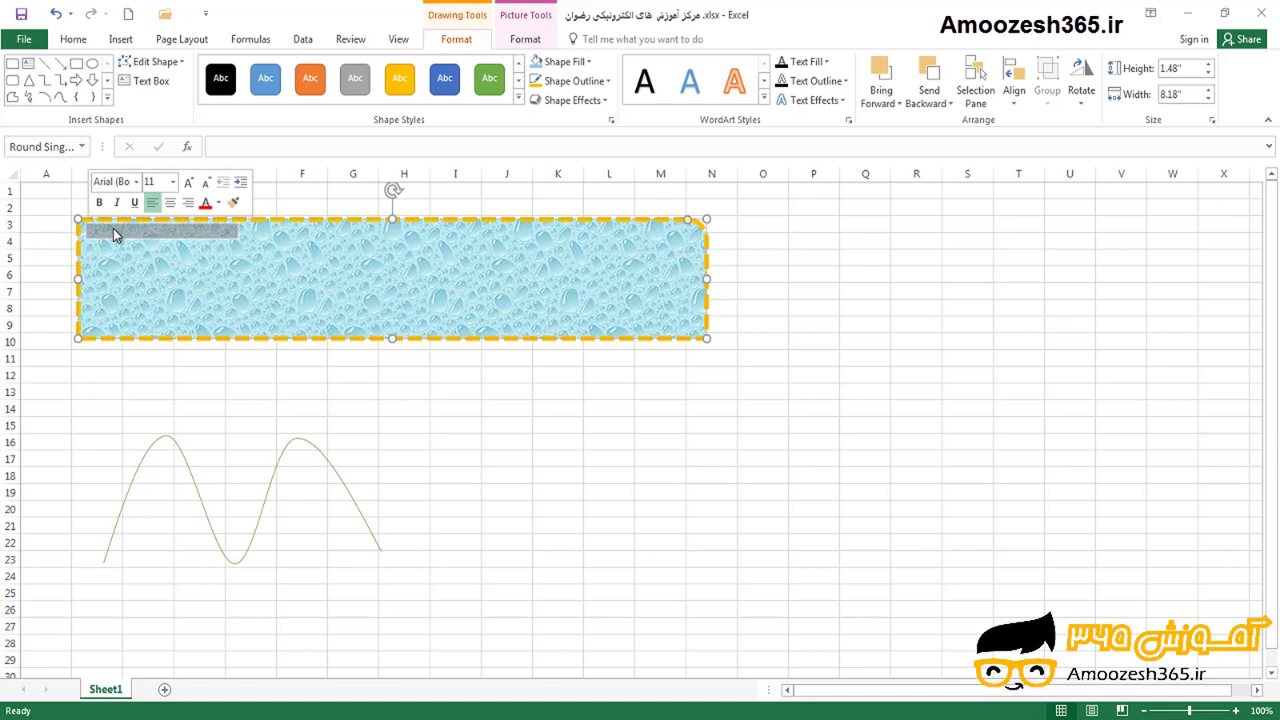
left_click(205, 205)
left_click(136, 181)
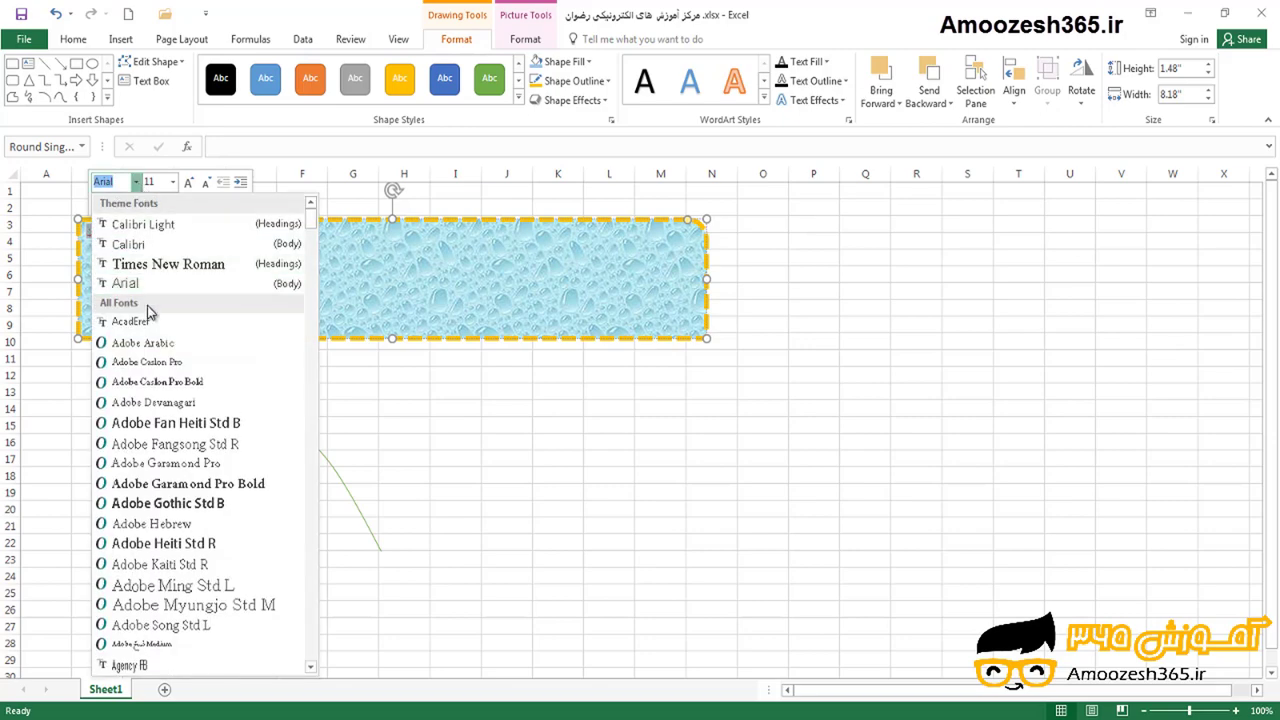
scroll(189, 346, "down", 15)
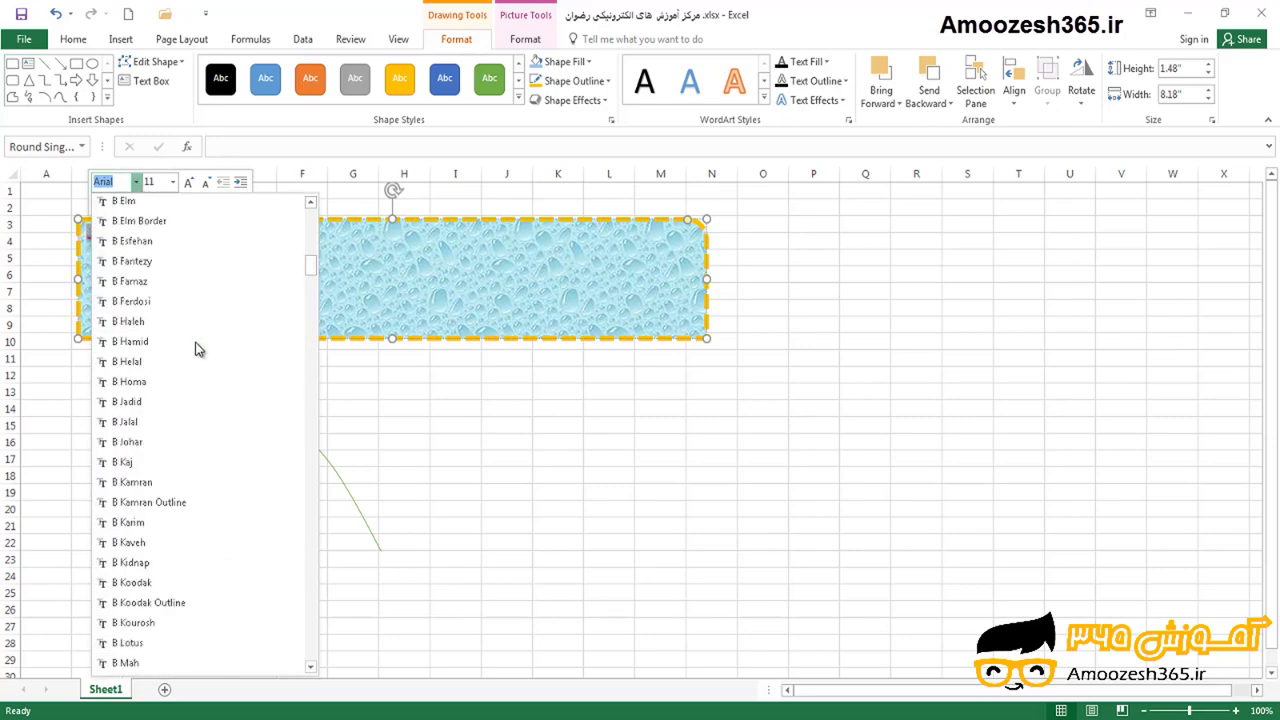
scroll(169, 574, "down", 5)
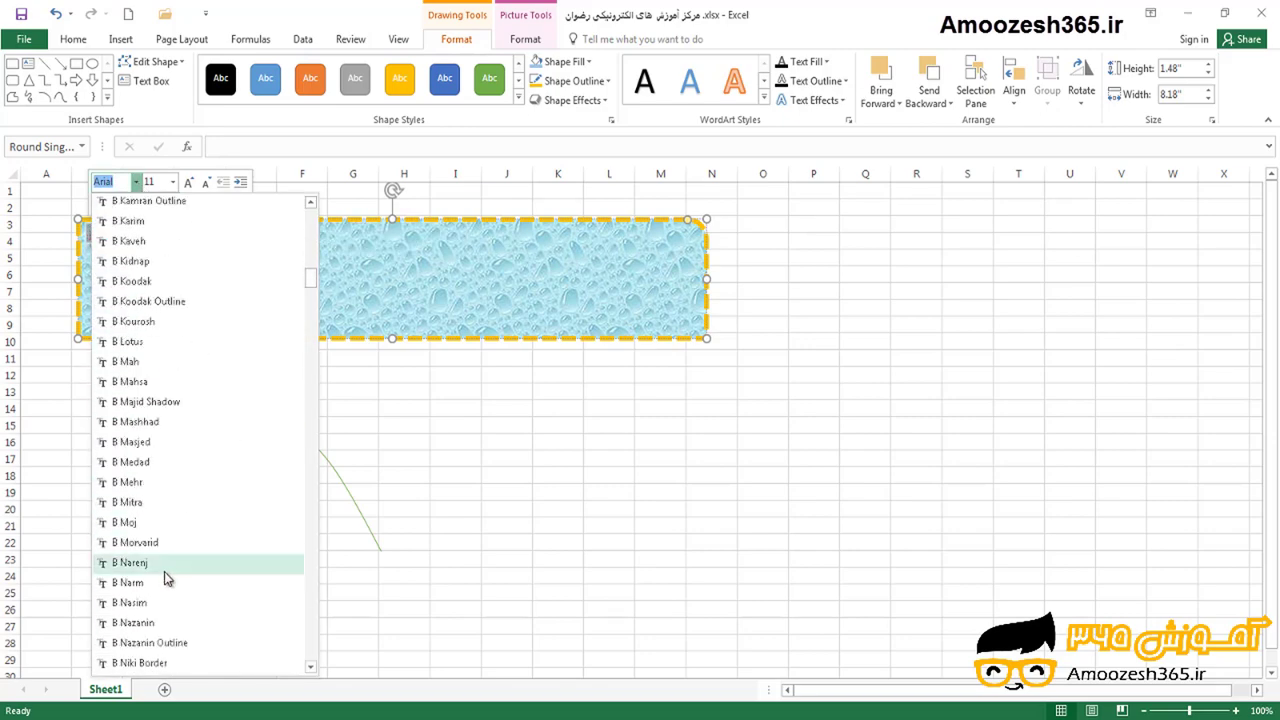
left_click(160, 623)
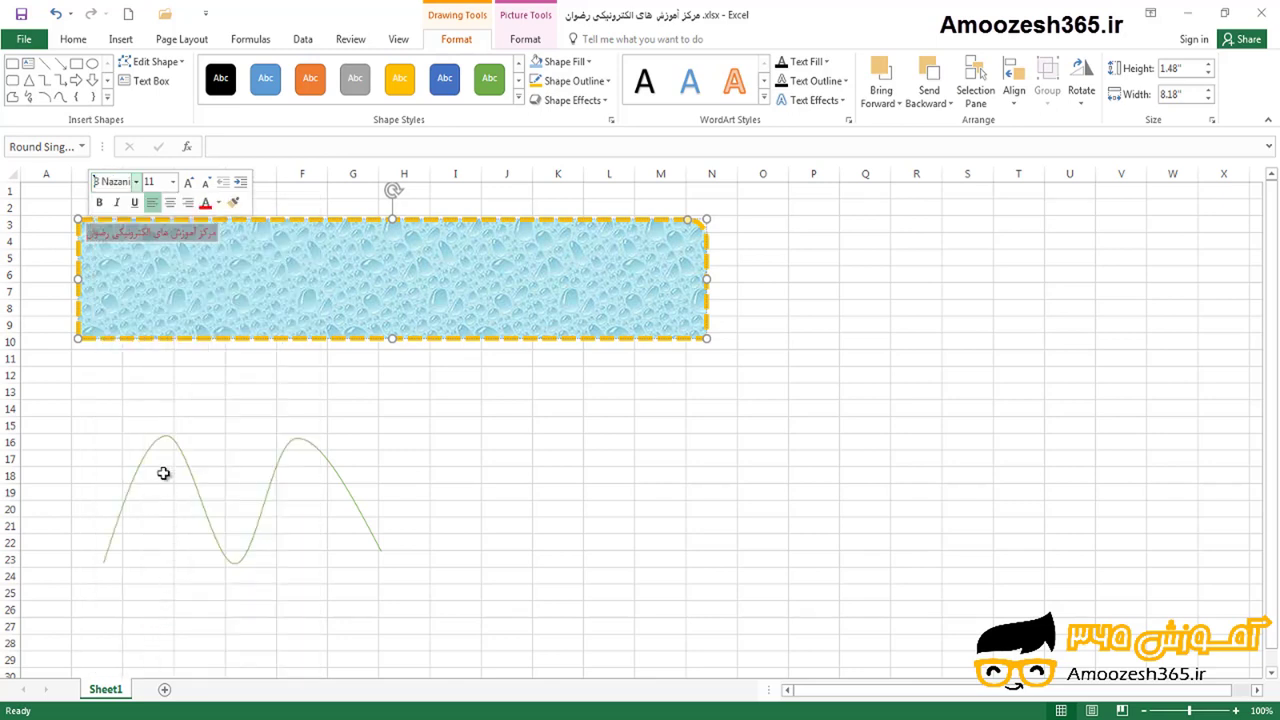
Step: Make the rectangle's text bold, center it horizontally and set its font size to 28
left_click(102, 205)
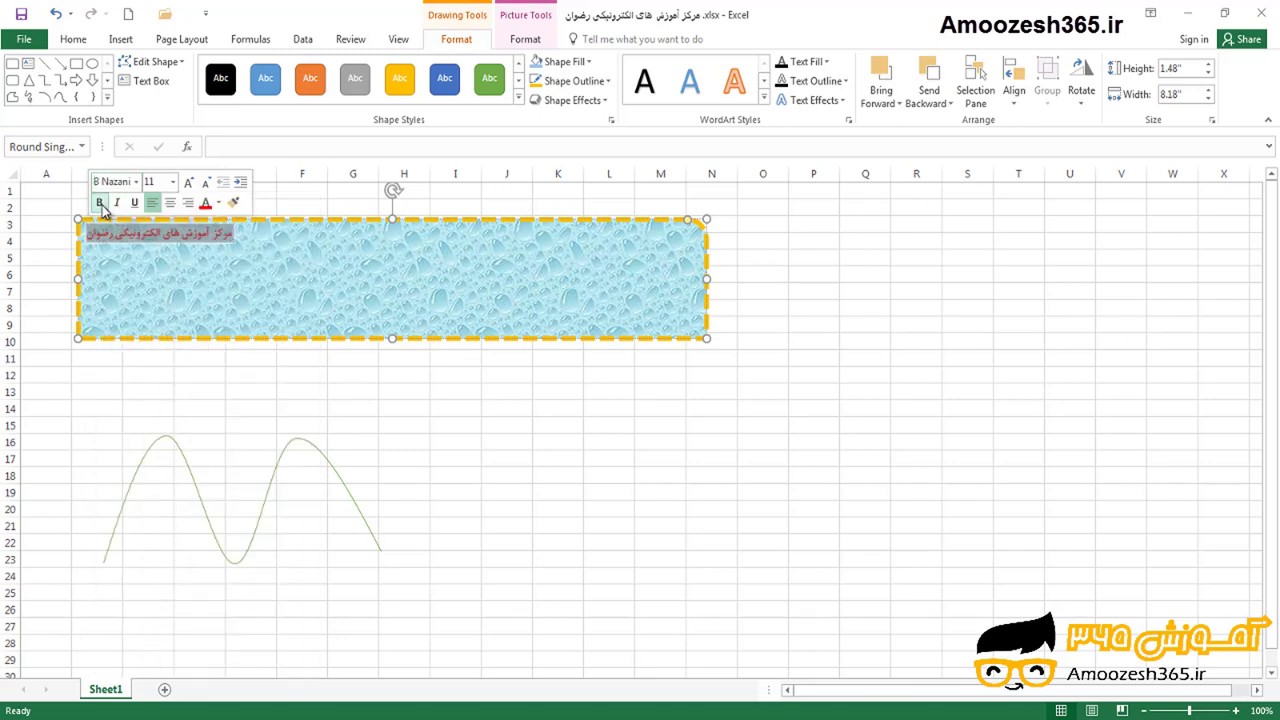
left_click(170, 204)
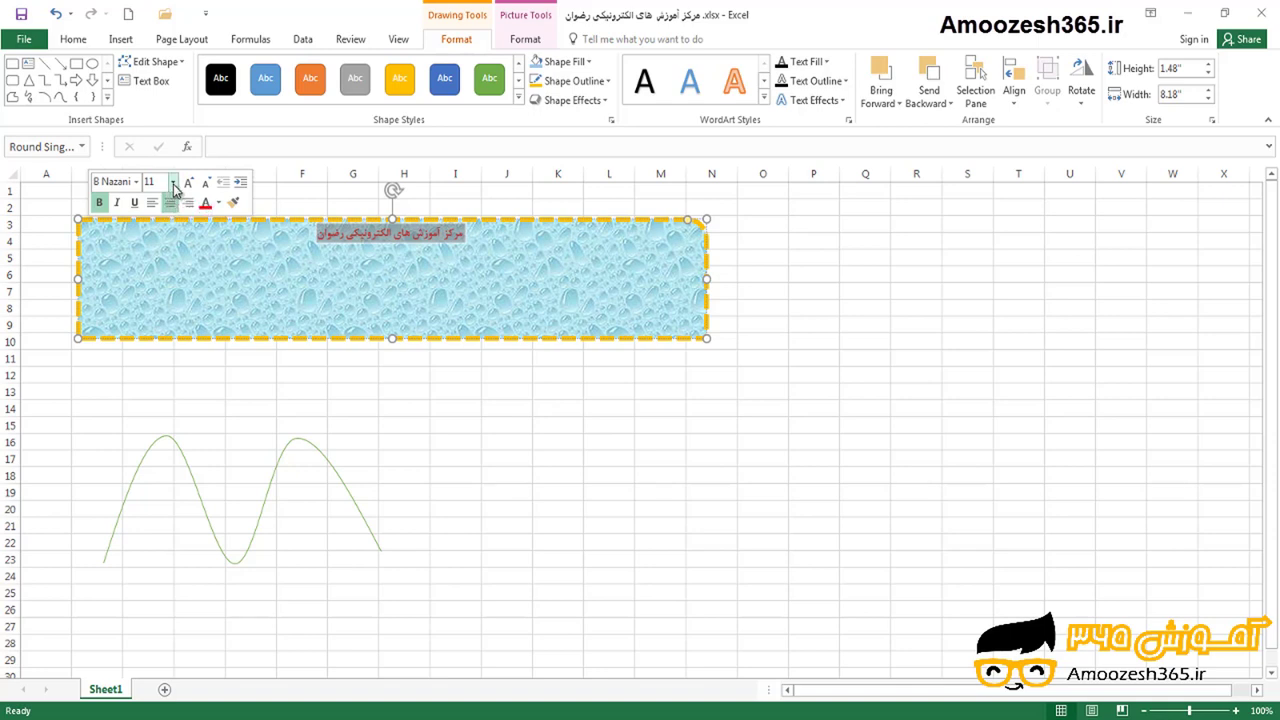
left_click(172, 181)
left_click(158, 378)
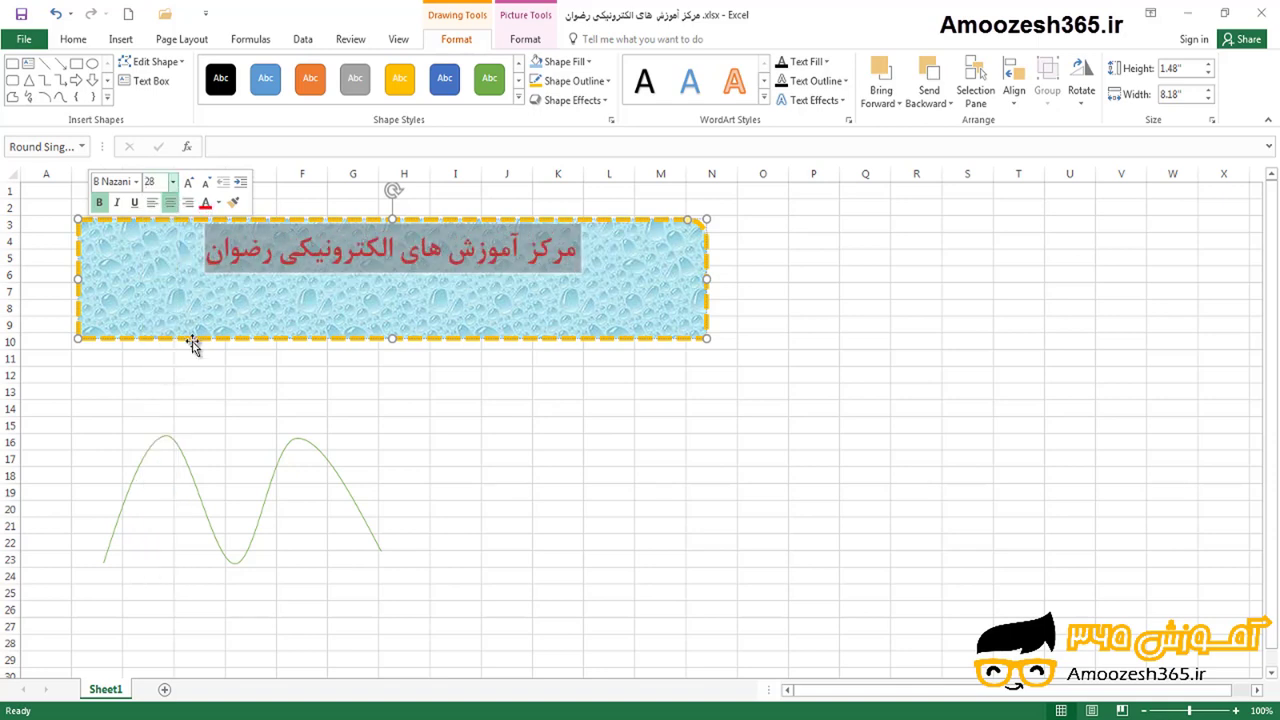
left_click(206, 260)
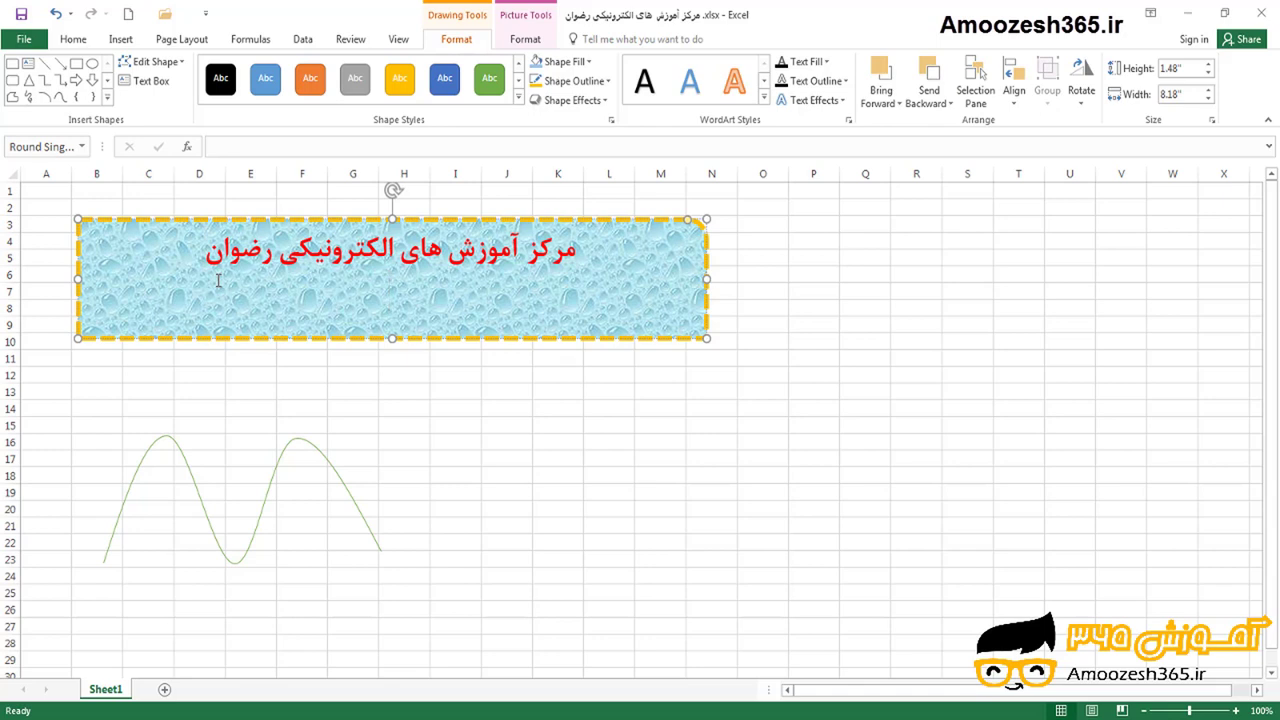
type("www.r-elc")
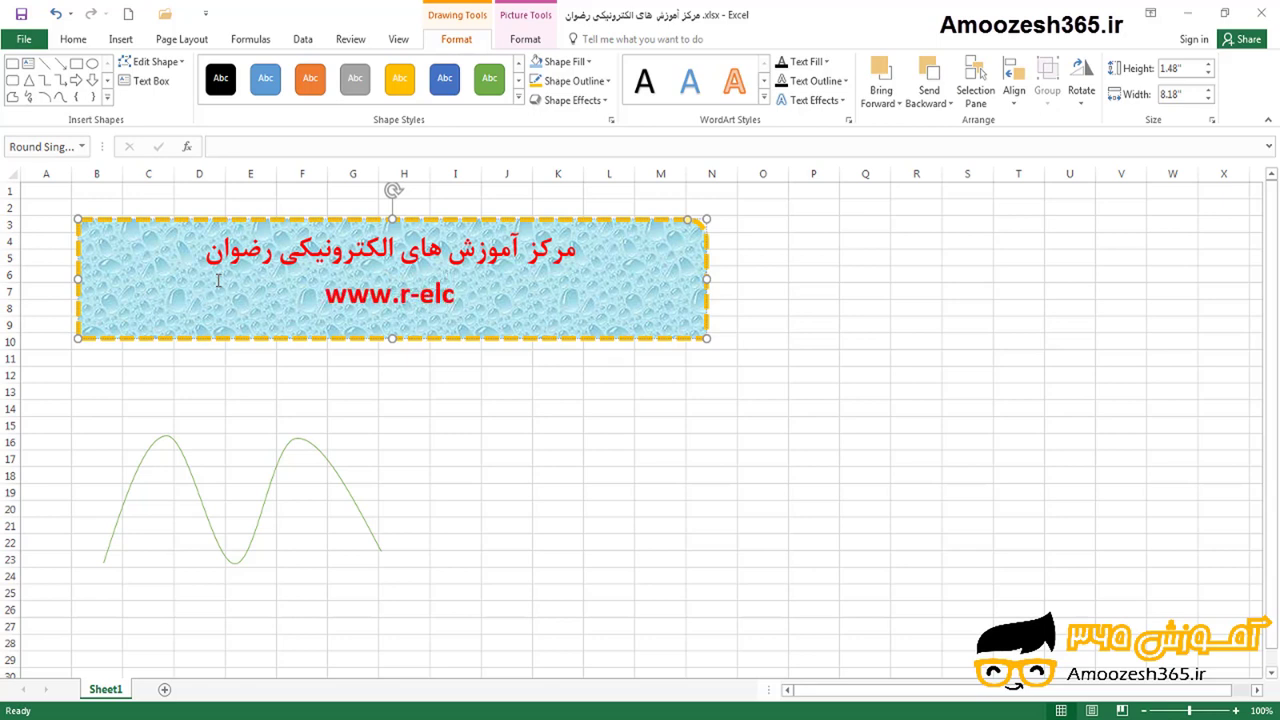
type(".ir")
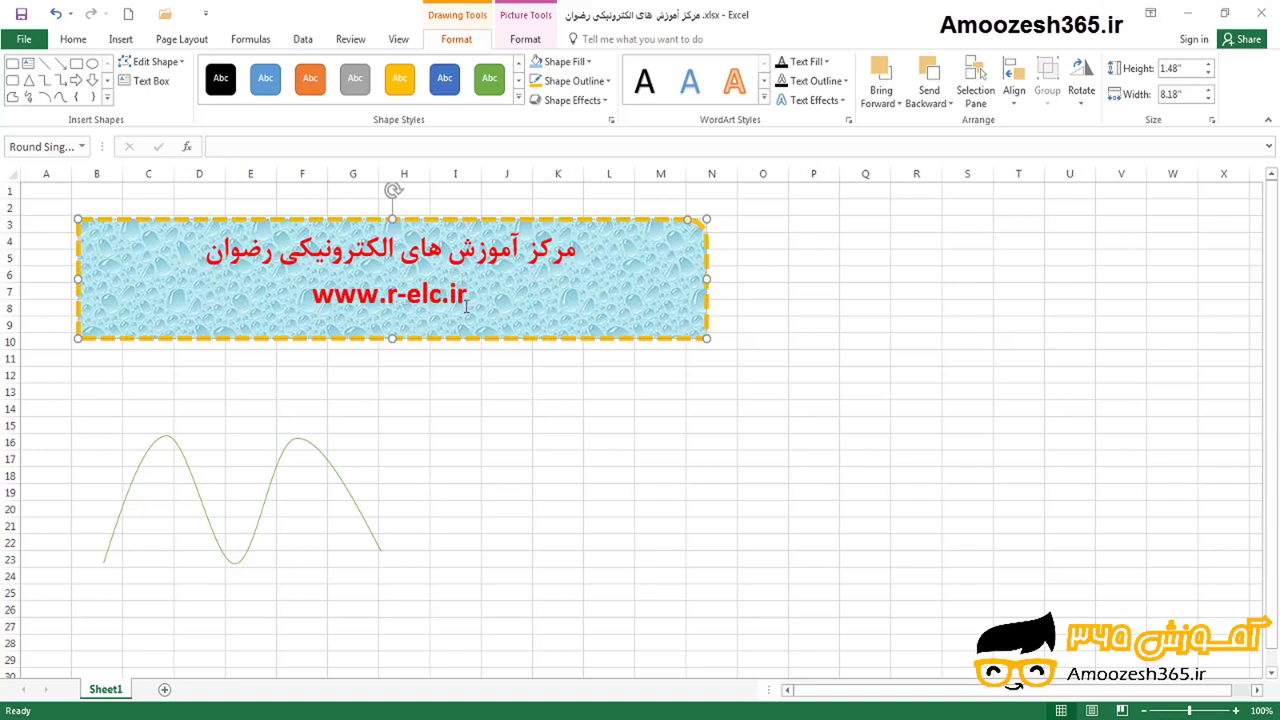
Step: Change the font color of the web address line to standard purple
triple_click(401, 290)
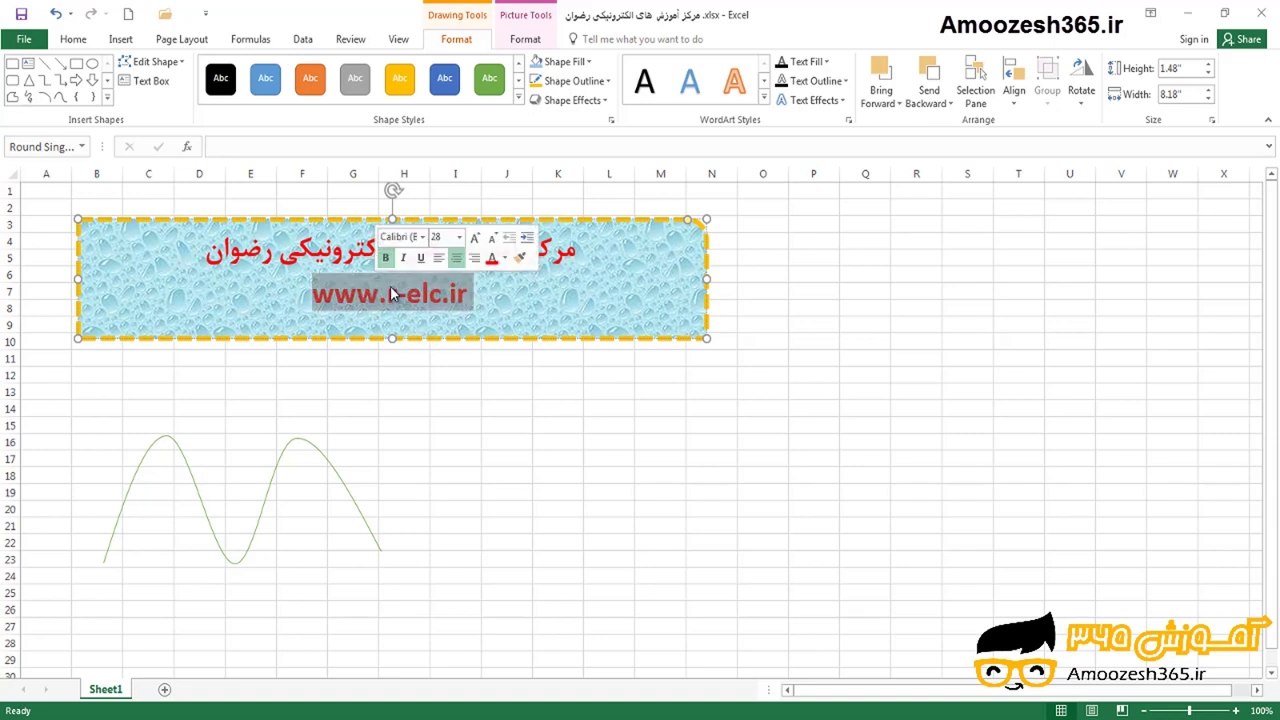
left_click(506, 259)
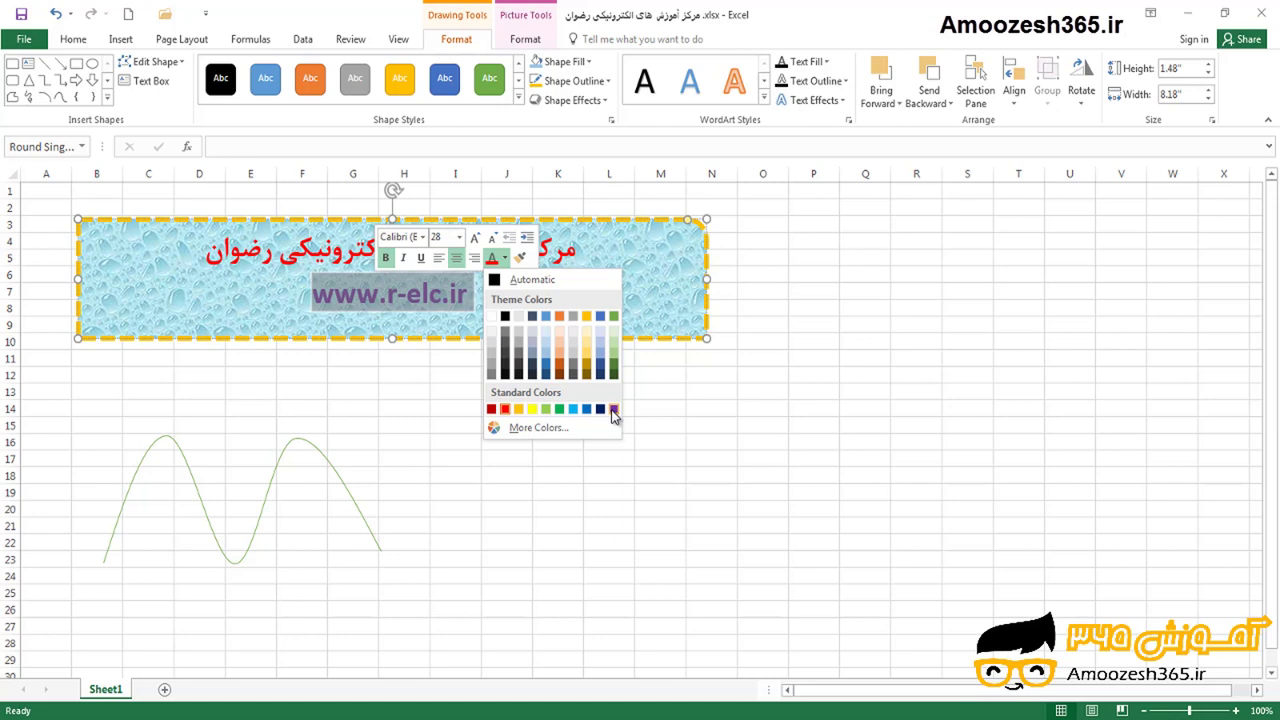
left_click(613, 414)
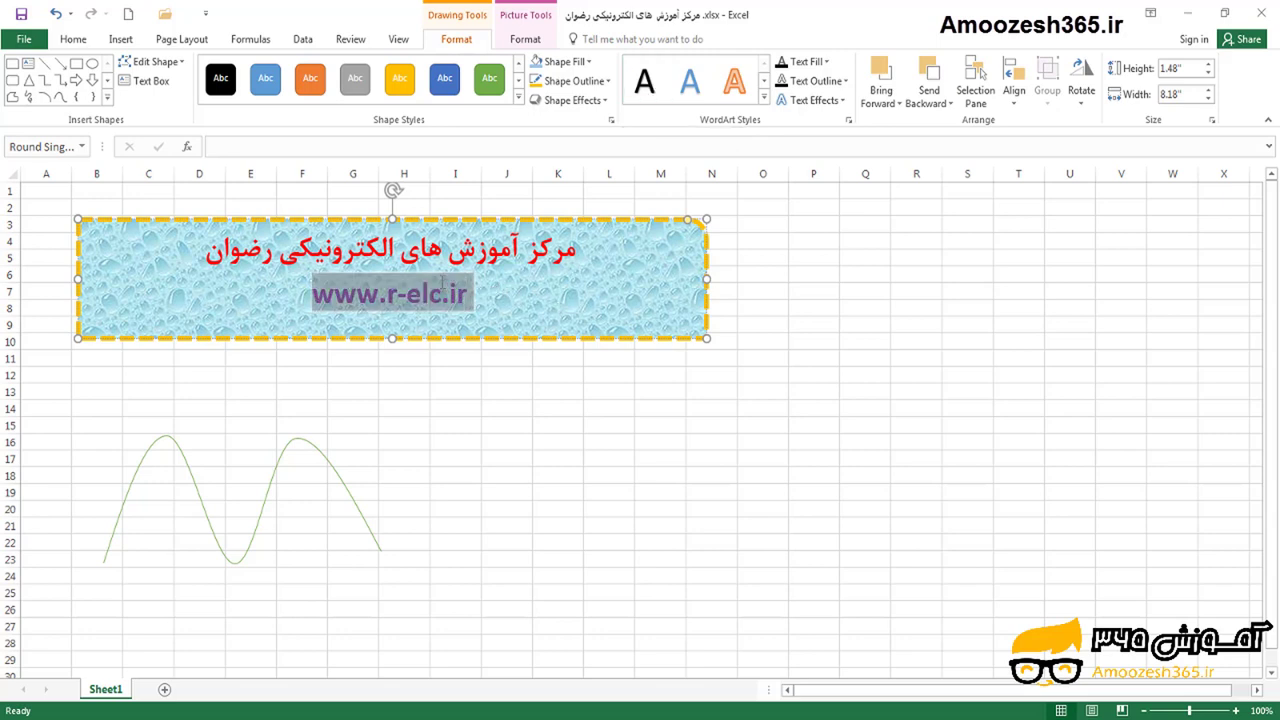
Step: Apply the black WordArt style with a shadow, first in the third row of styles, to both lines of text
left_click_drag(442, 283, 580, 250)
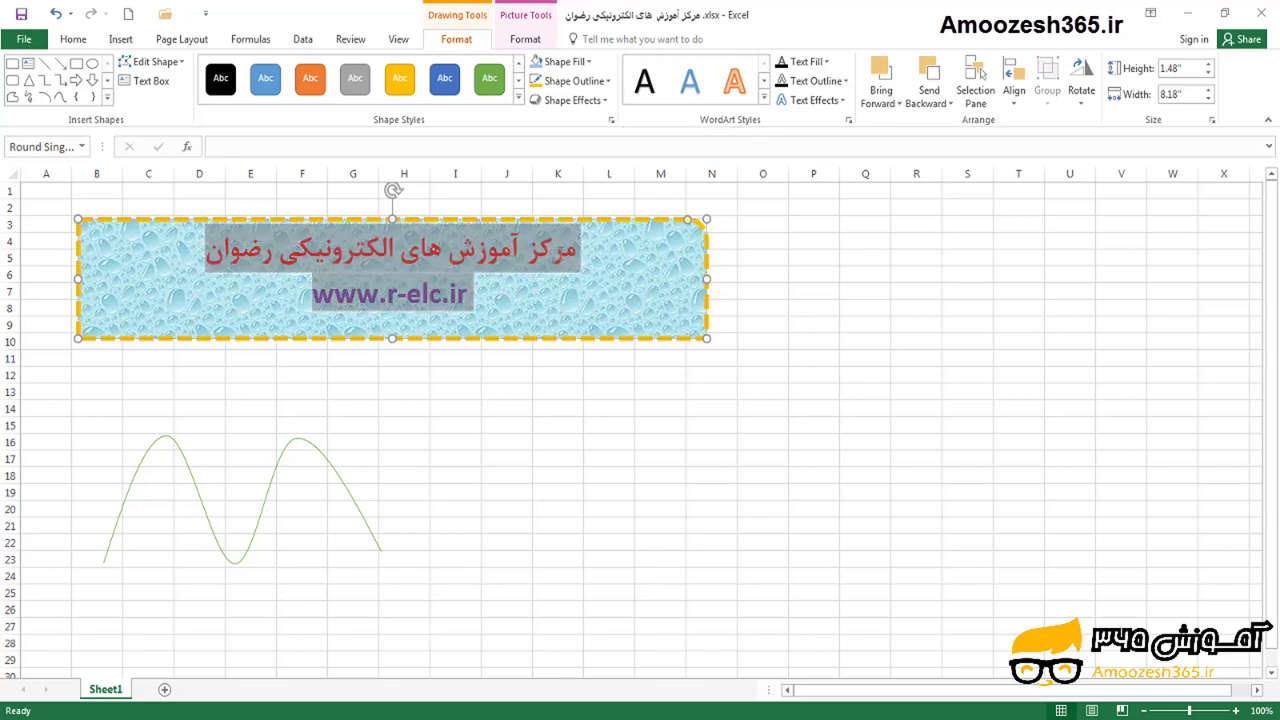
left_click(765, 103)
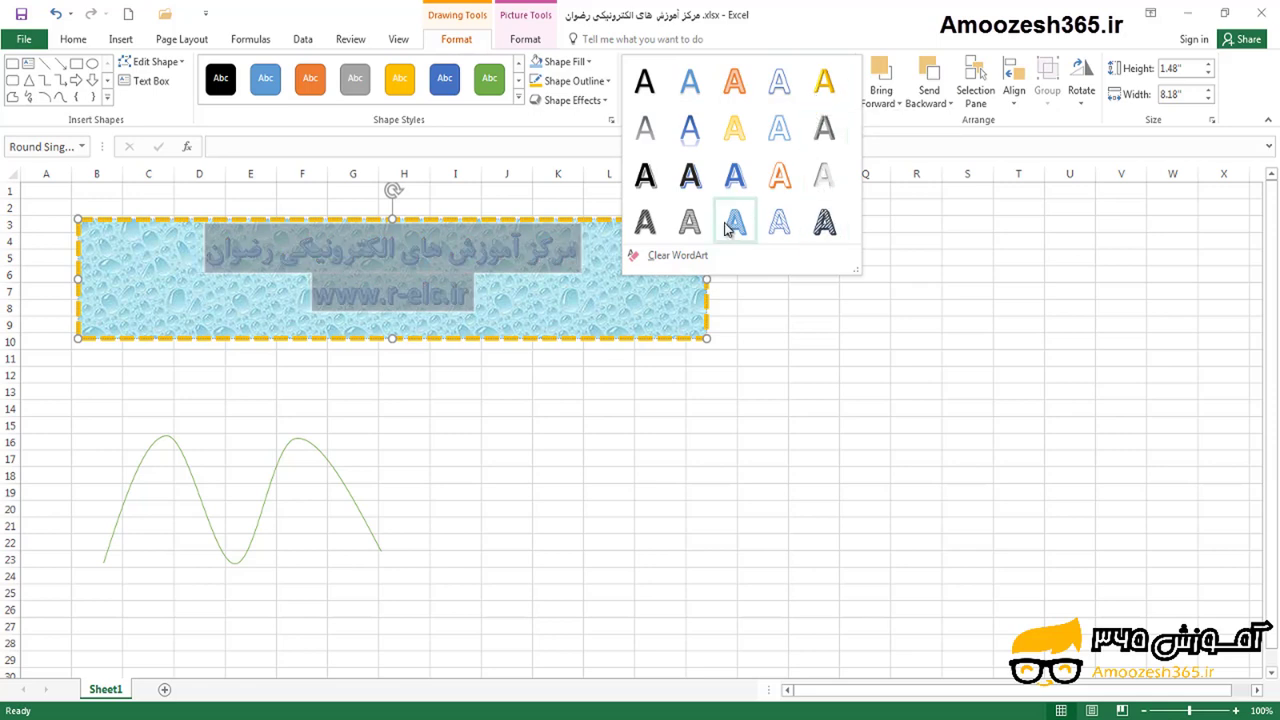
left_click(651, 186)
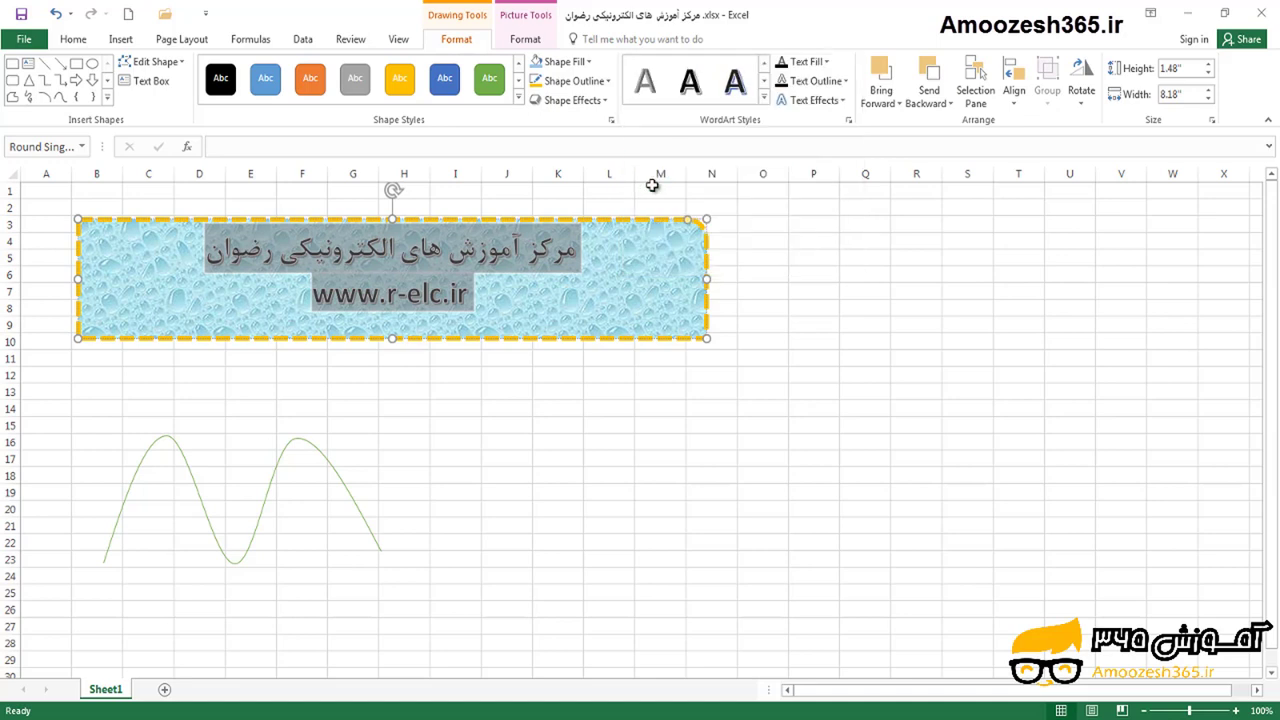
Step: Set the fill of both text lines to standard red and give them a thicker standard purple outline
left_click(826, 62)
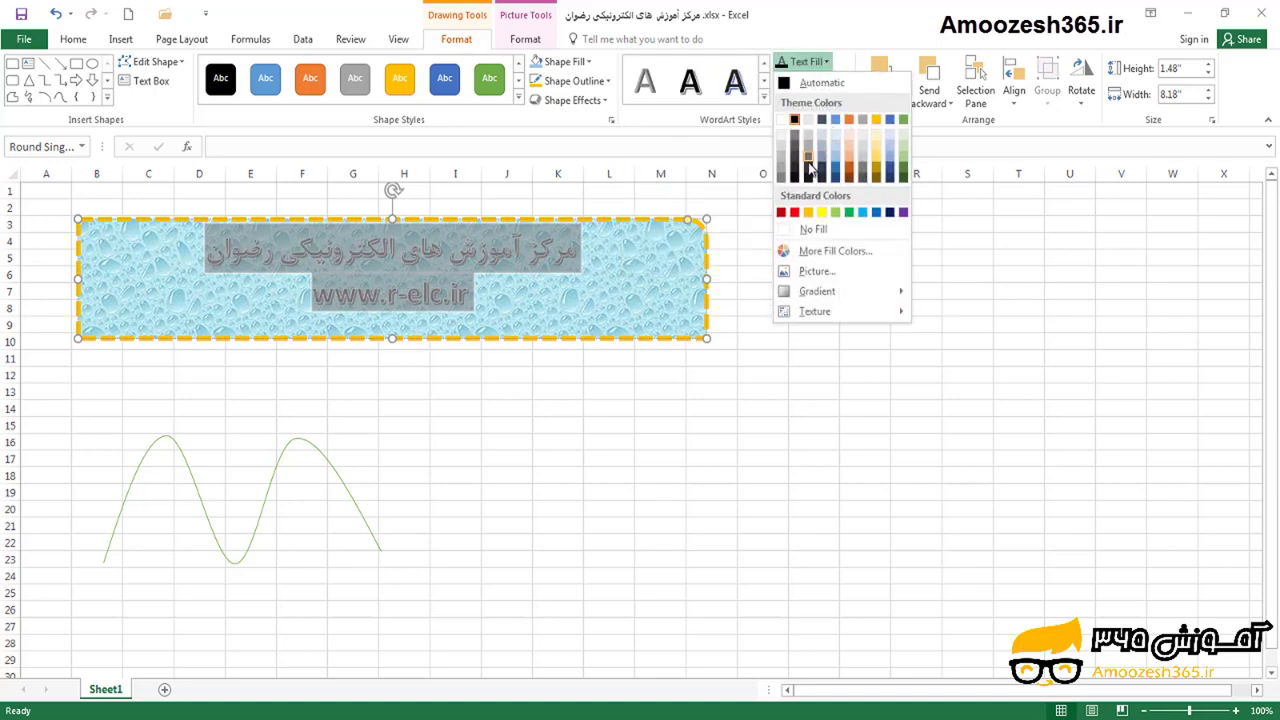
left_click(870, 181)
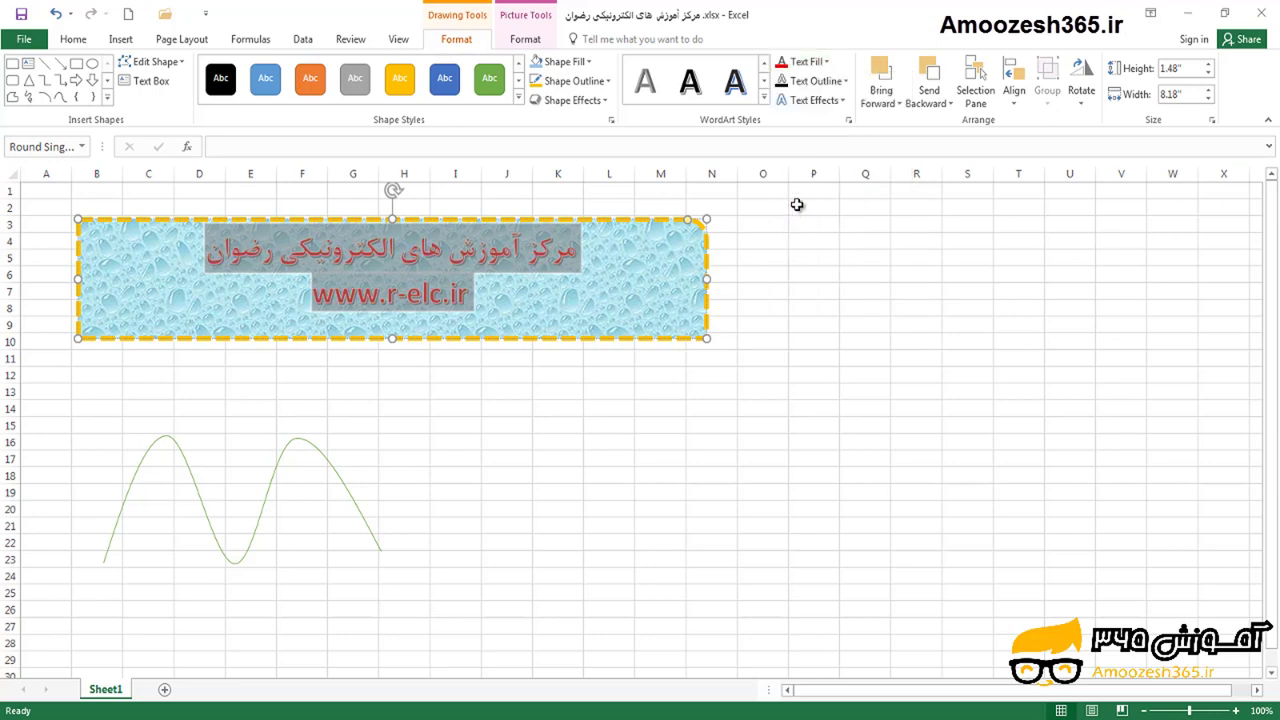
left_click(838, 82)
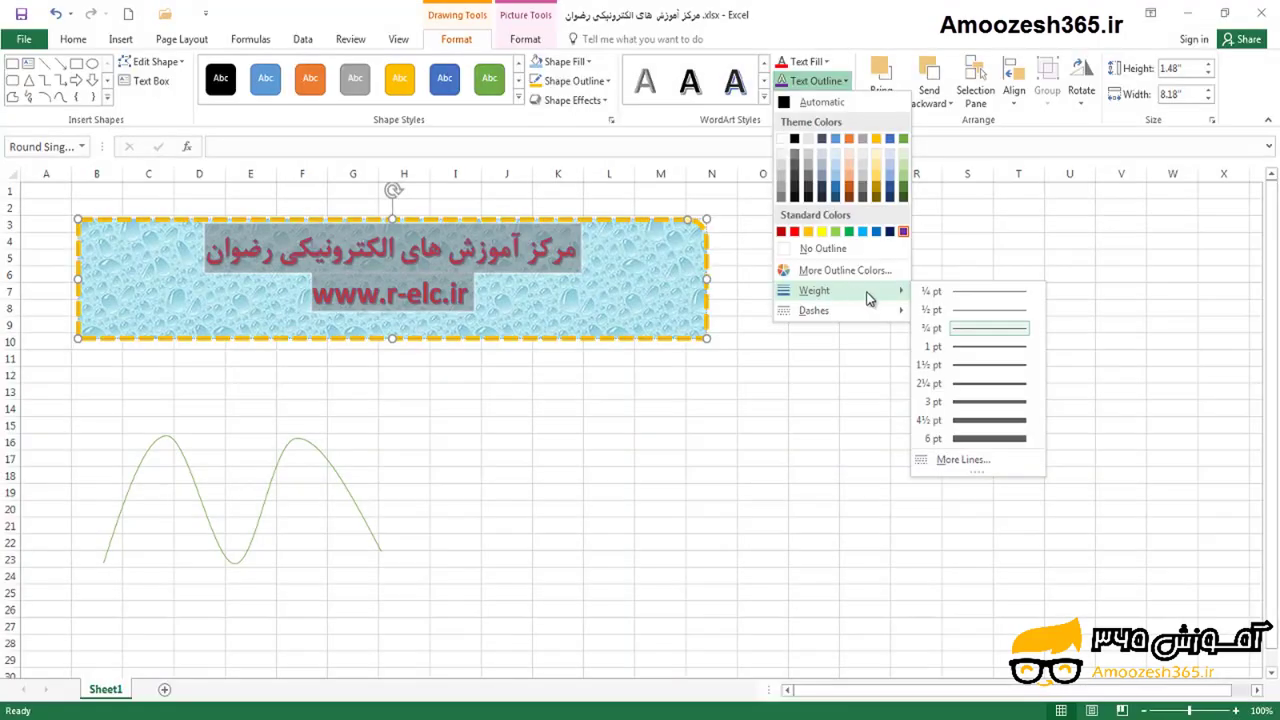
left_click(967, 355)
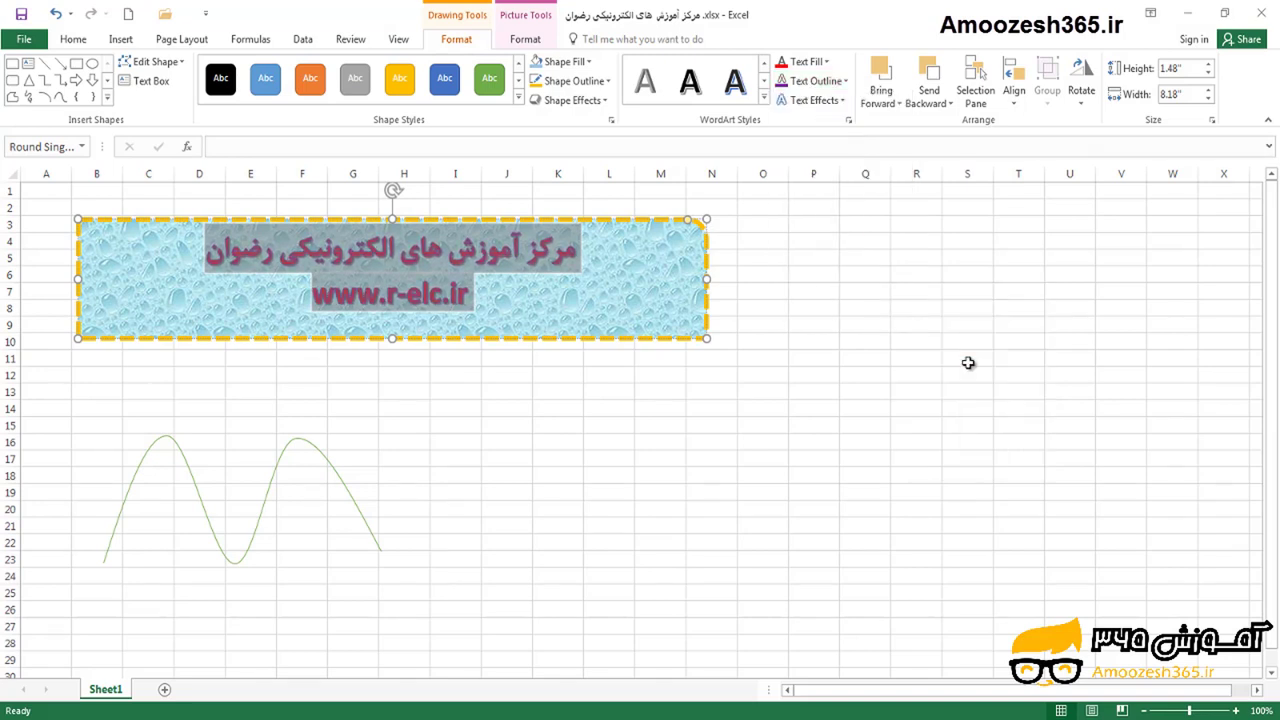
Step: Apply the middle reflection variation from the second row to both lines of text
left_click(817, 104)
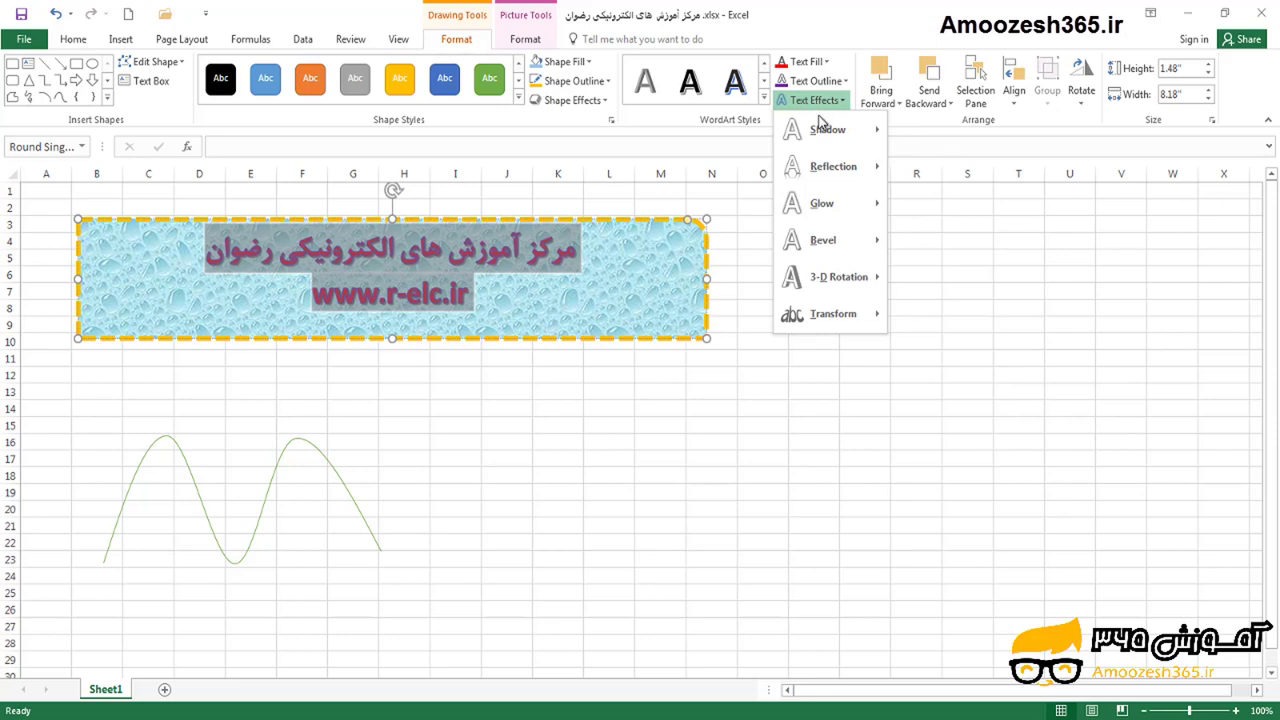
mouse_move(826, 130)
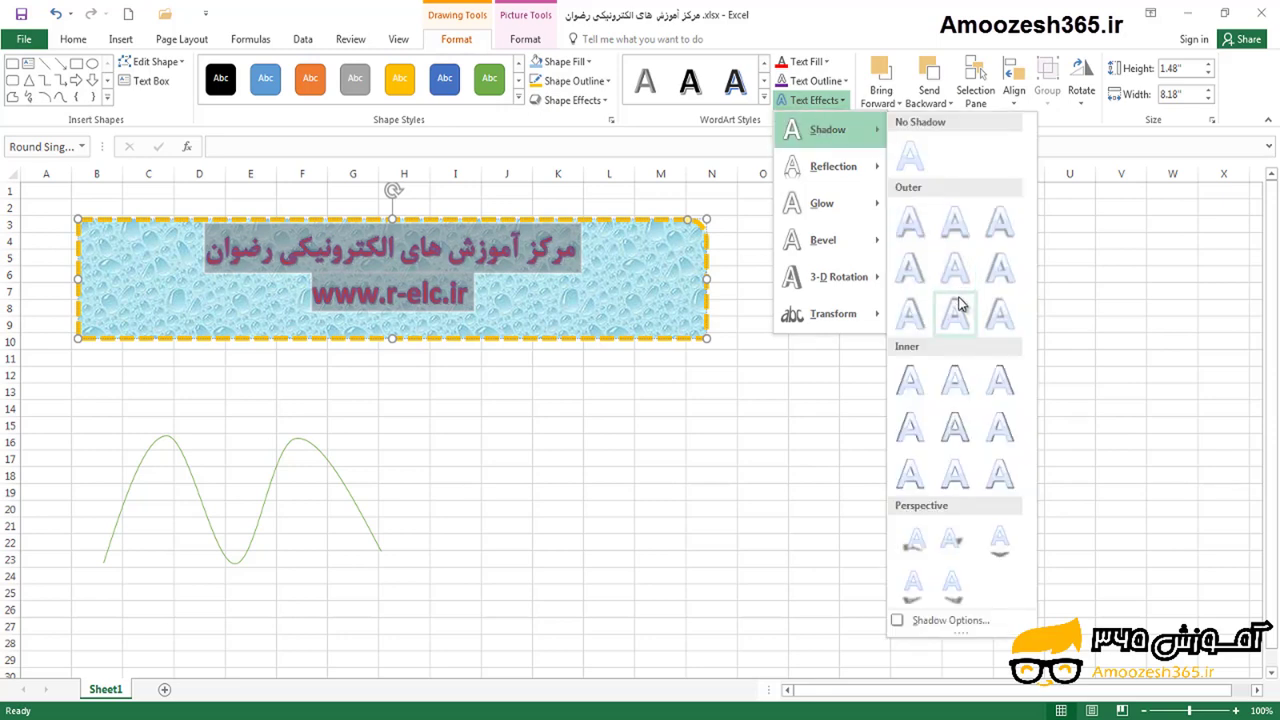
mouse_move(849, 167)
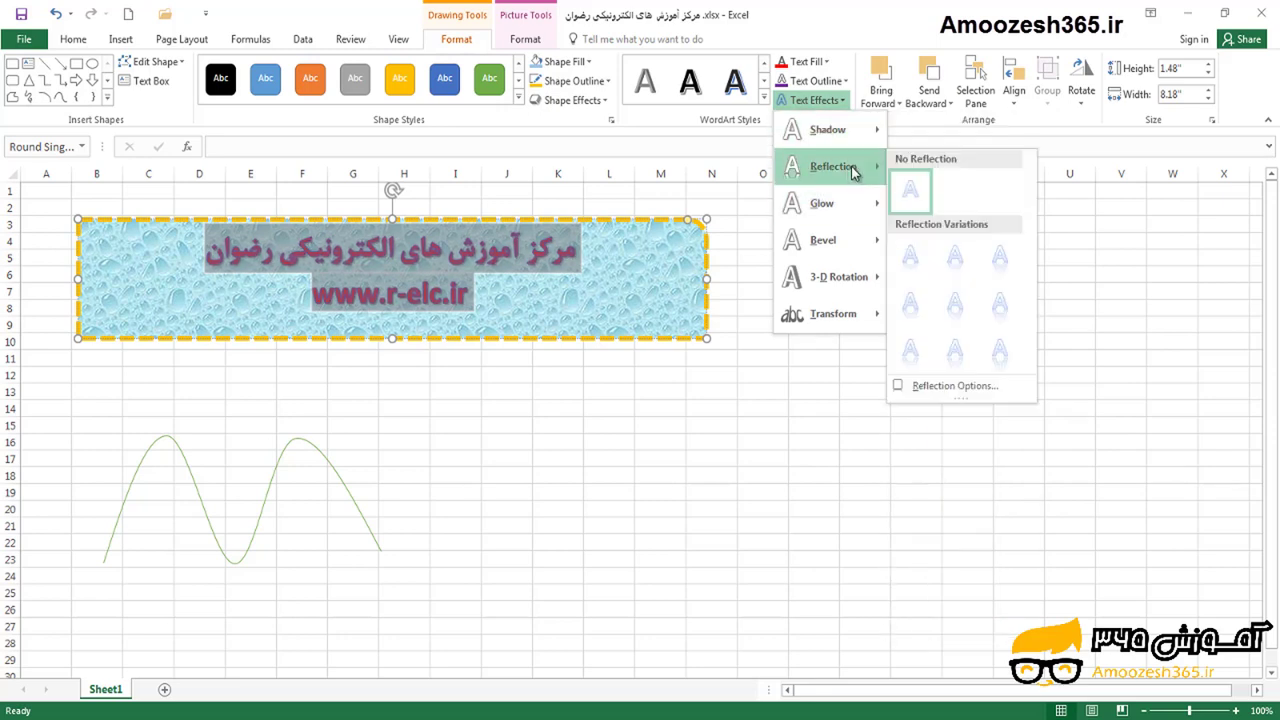
left_click(953, 308)
Step: Apply a glow variation from the second row to both lines of text
left_click(810, 100)
mouse_move(850, 203)
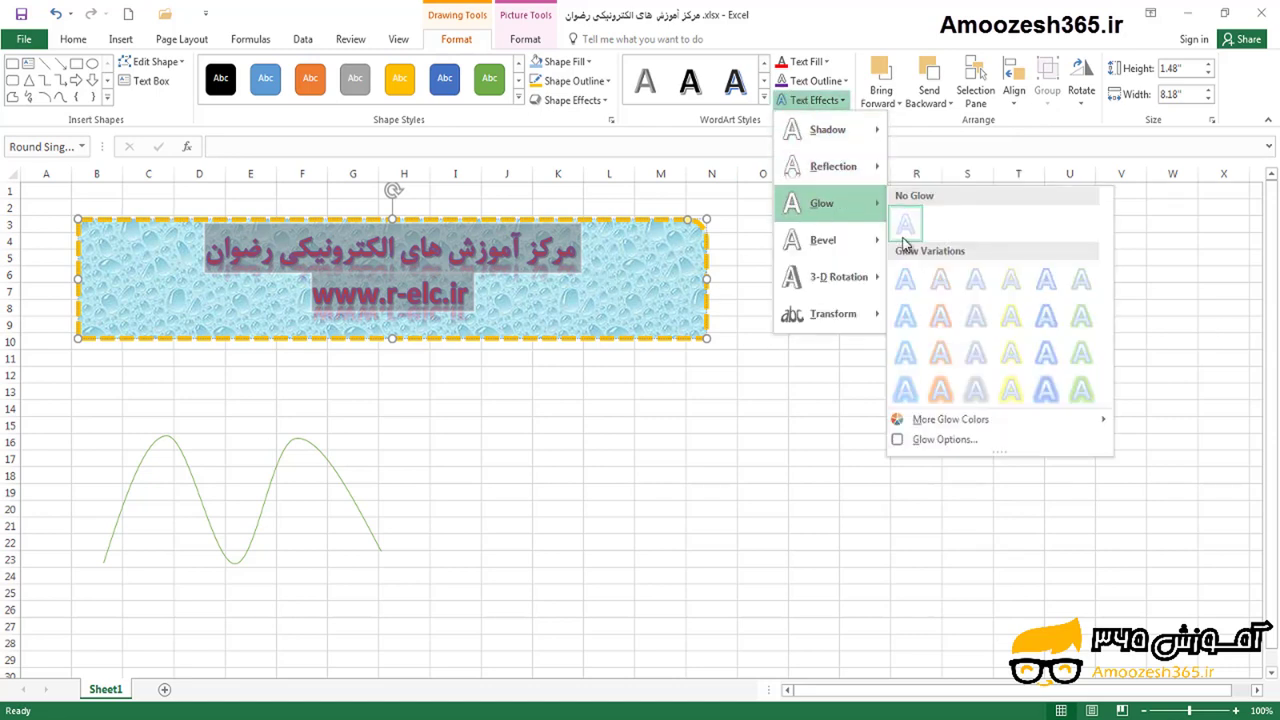
left_click(956, 321)
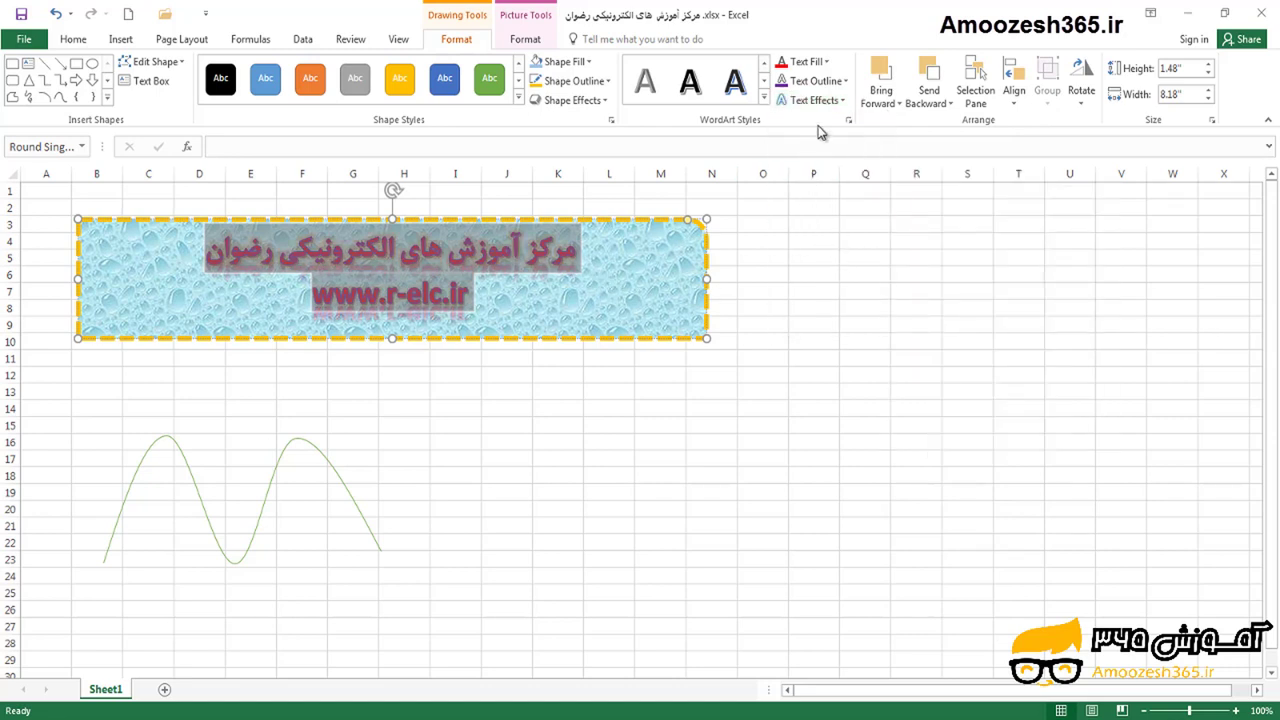
Step: Apply the wave-like Warp transform, third in the fifth Warp row, to both lines of text
left_click(812, 100)
mouse_move(828, 241)
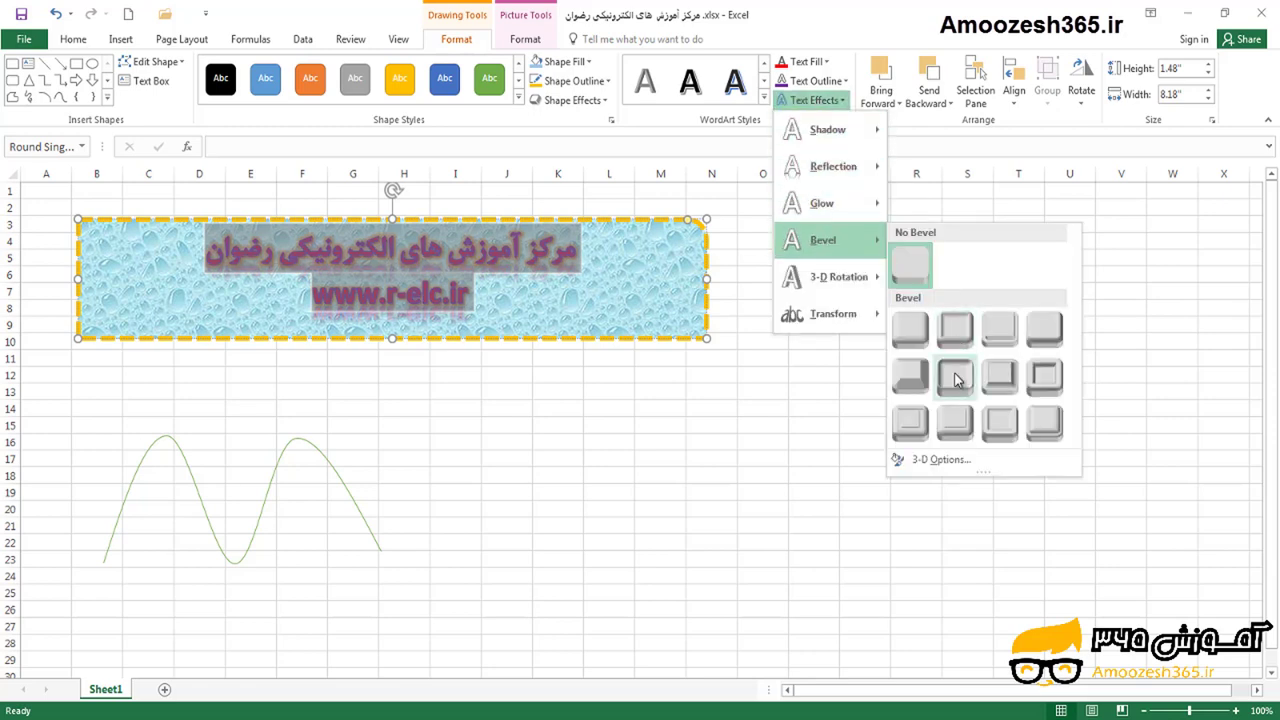
mouse_move(850, 284)
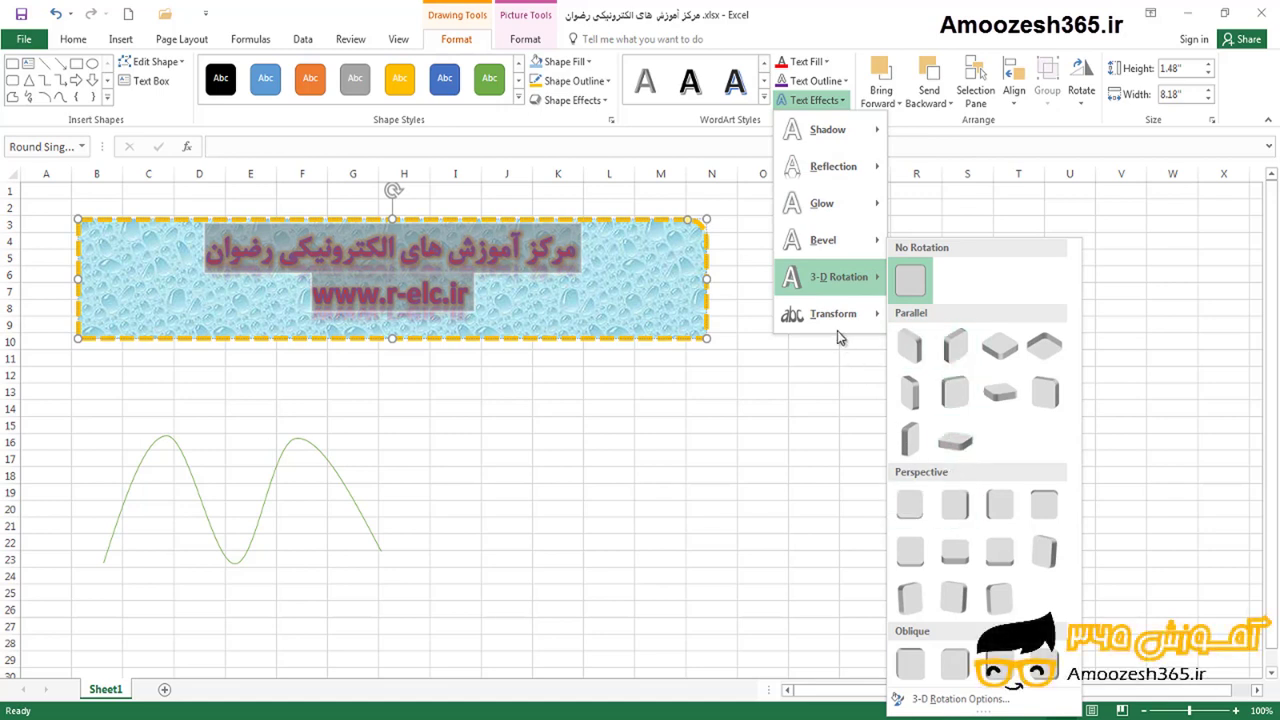
mouse_move(835, 316)
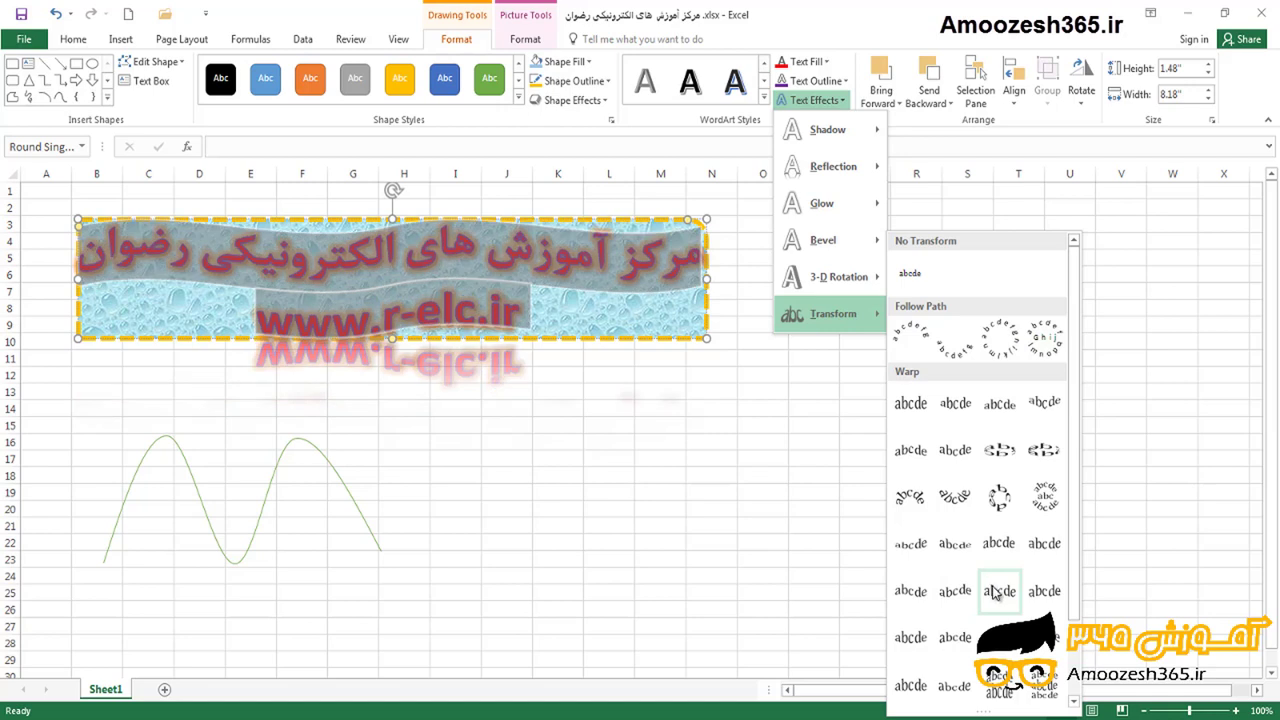
left_click(997, 592)
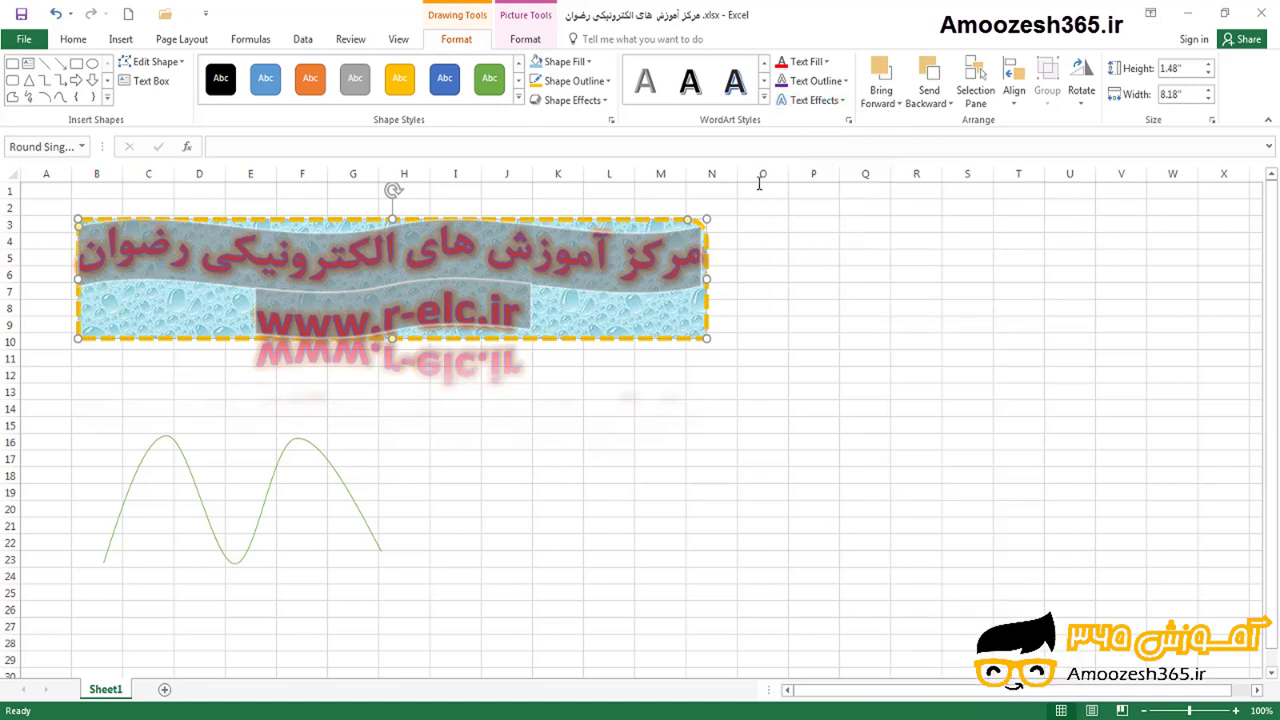
Step: Remove the reflection effect from both lines of text and deselect the shape
left_click(832, 101)
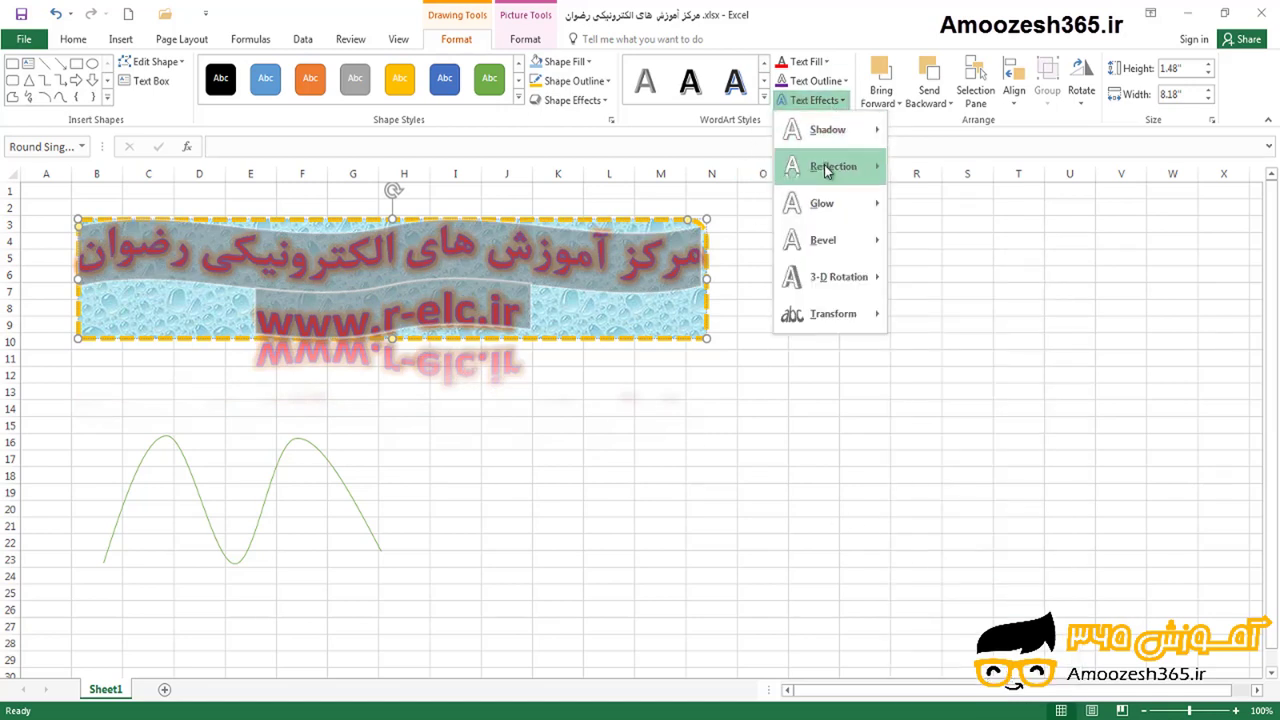
mouse_move(829, 168)
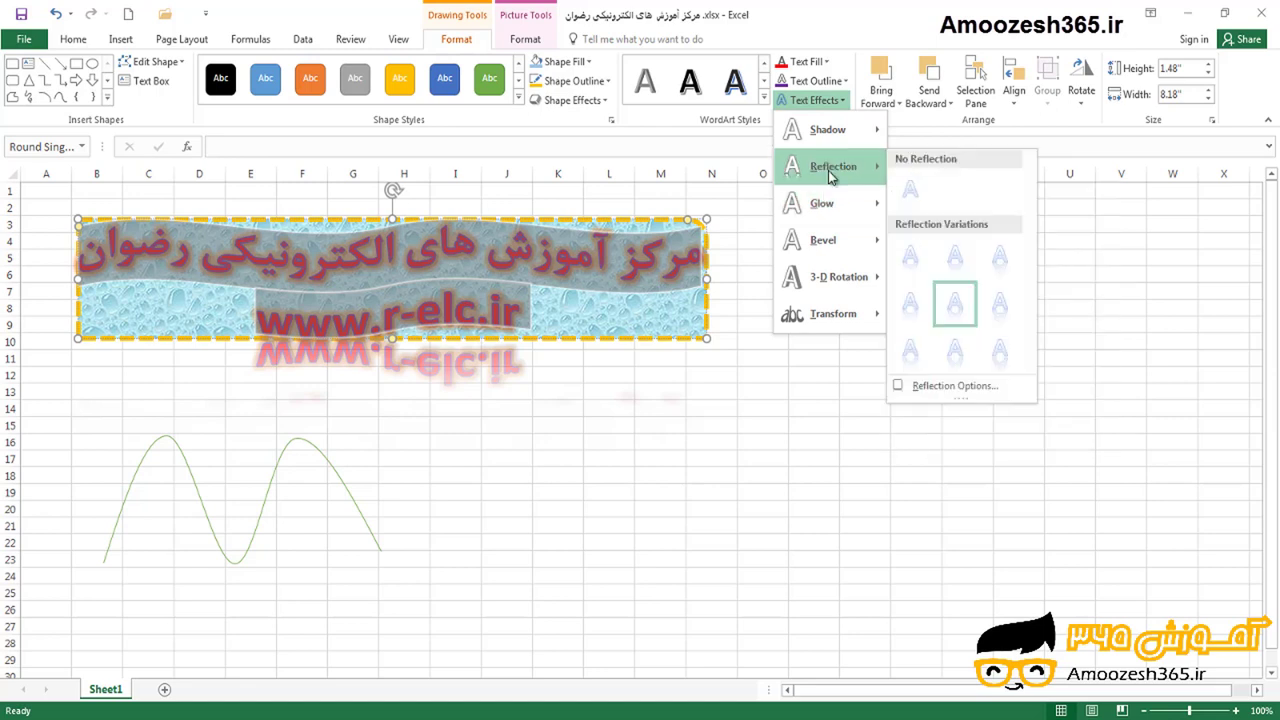
left_click(910, 187)
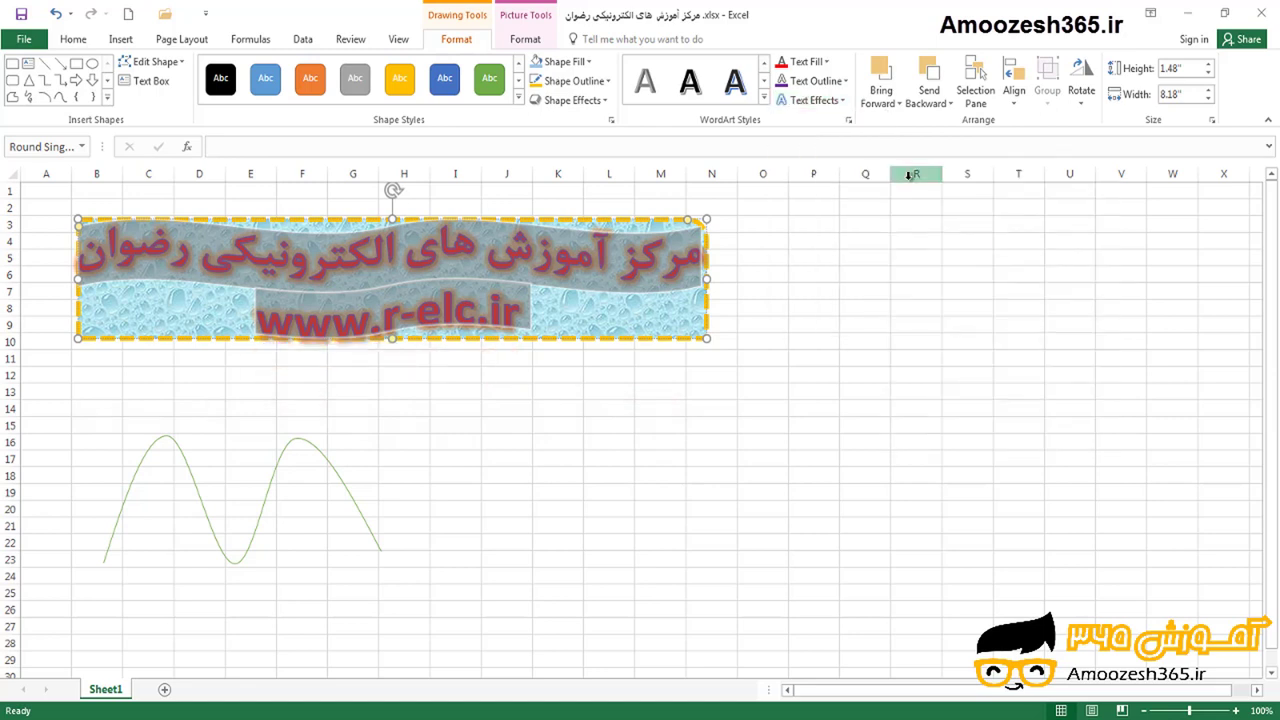
left_click(682, 489)
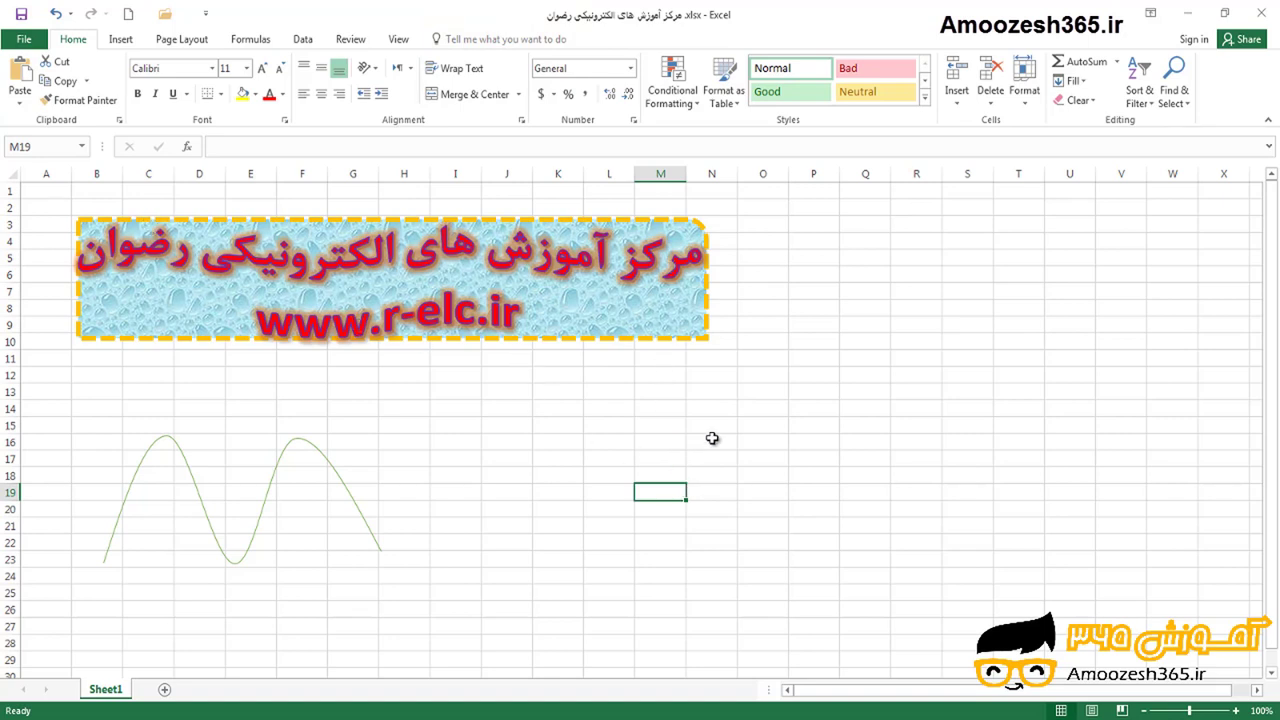
Step: Set the height of the banner shape containing the text to 1.4"
left_click(634, 302)
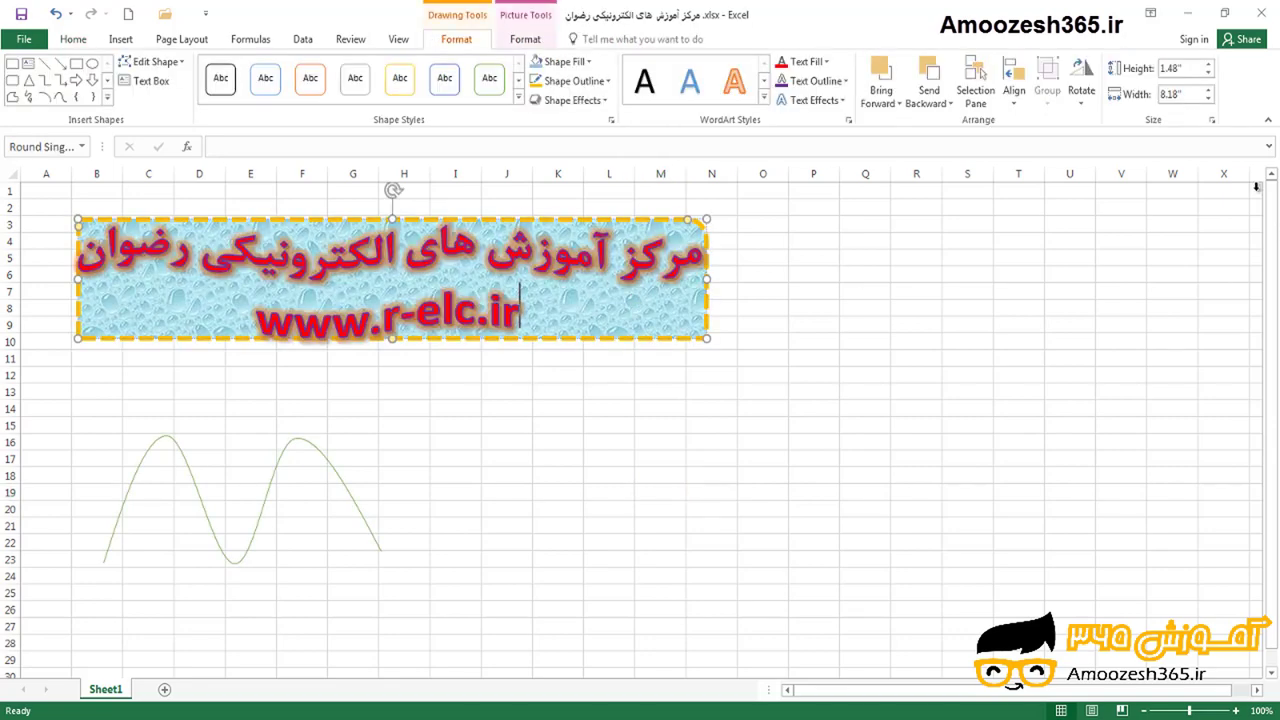
left_click(1209, 65)
left_click(1209, 66)
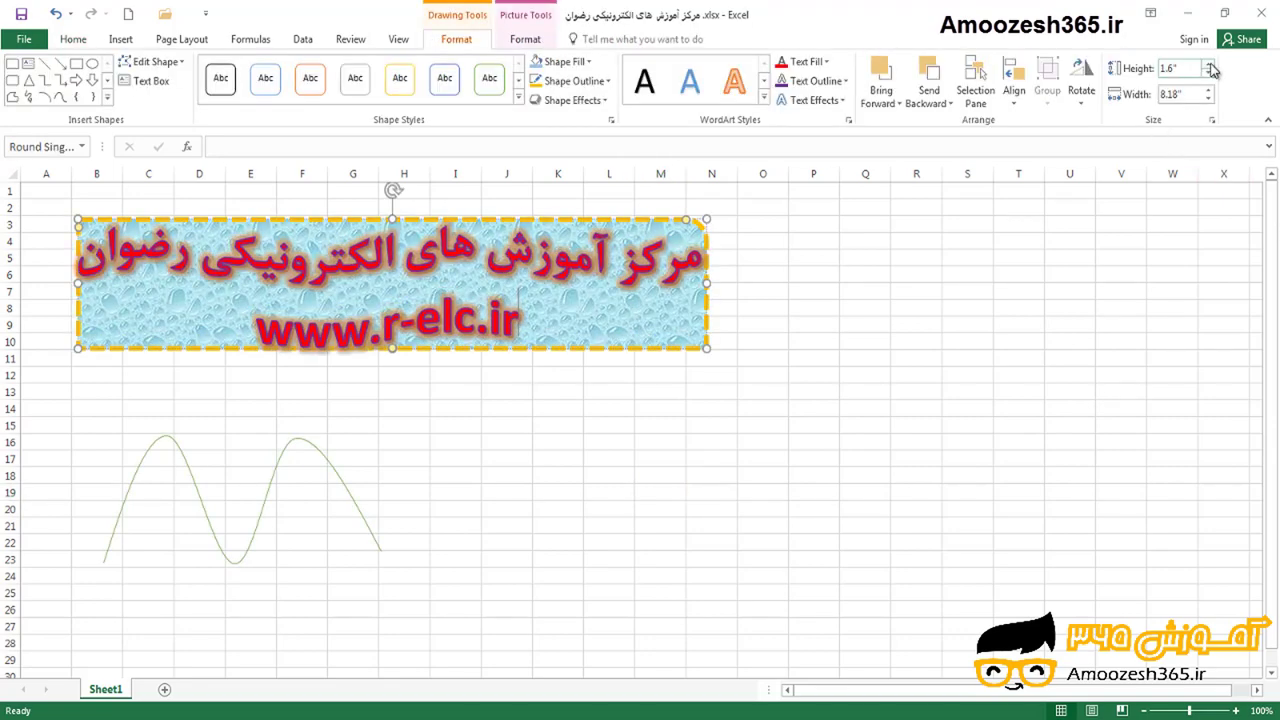
left_click(1209, 66)
left_click(1209, 66)
left_click(1209, 73)
left_click(1209, 73)
left_click(1209, 73)
left_click(1209, 73)
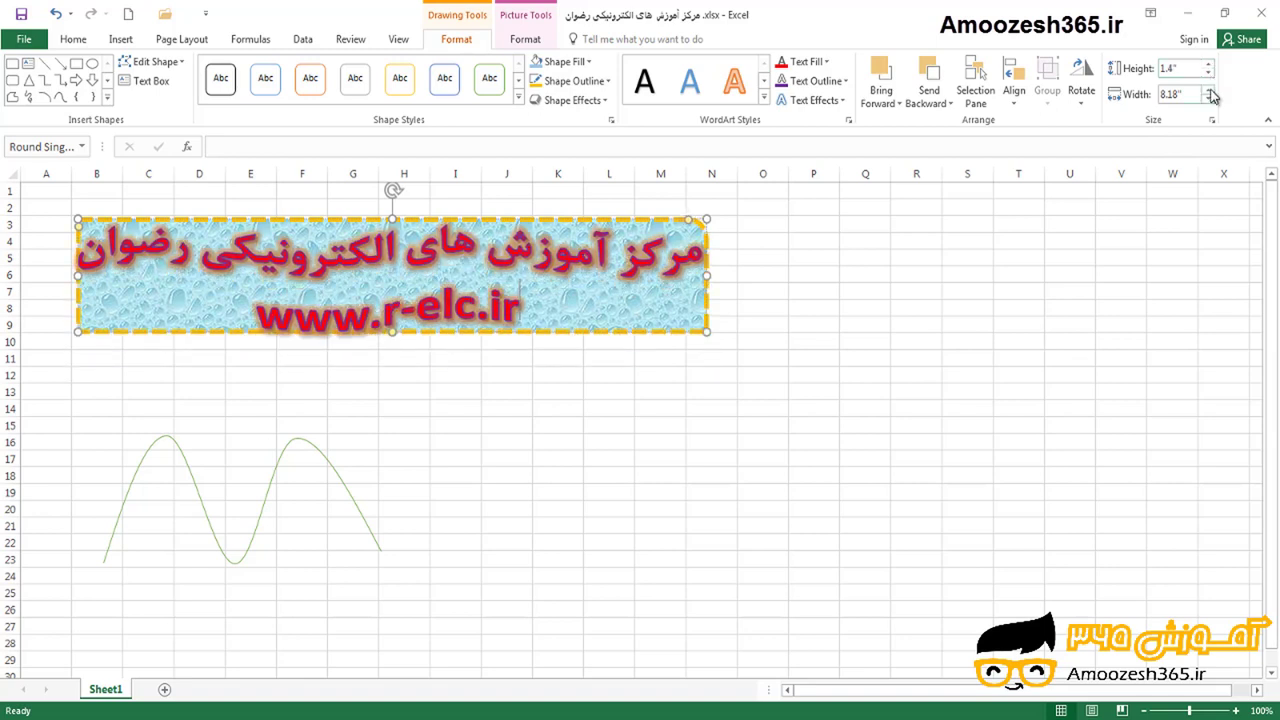
Step: Widen the banner shape to 8.8"
left_click(1209, 90)
left_click(1209, 90)
left_click(1209, 90)
left_click(1209, 90)
left_click(1209, 90)
left_click(1209, 90)
left_click(1209, 90)
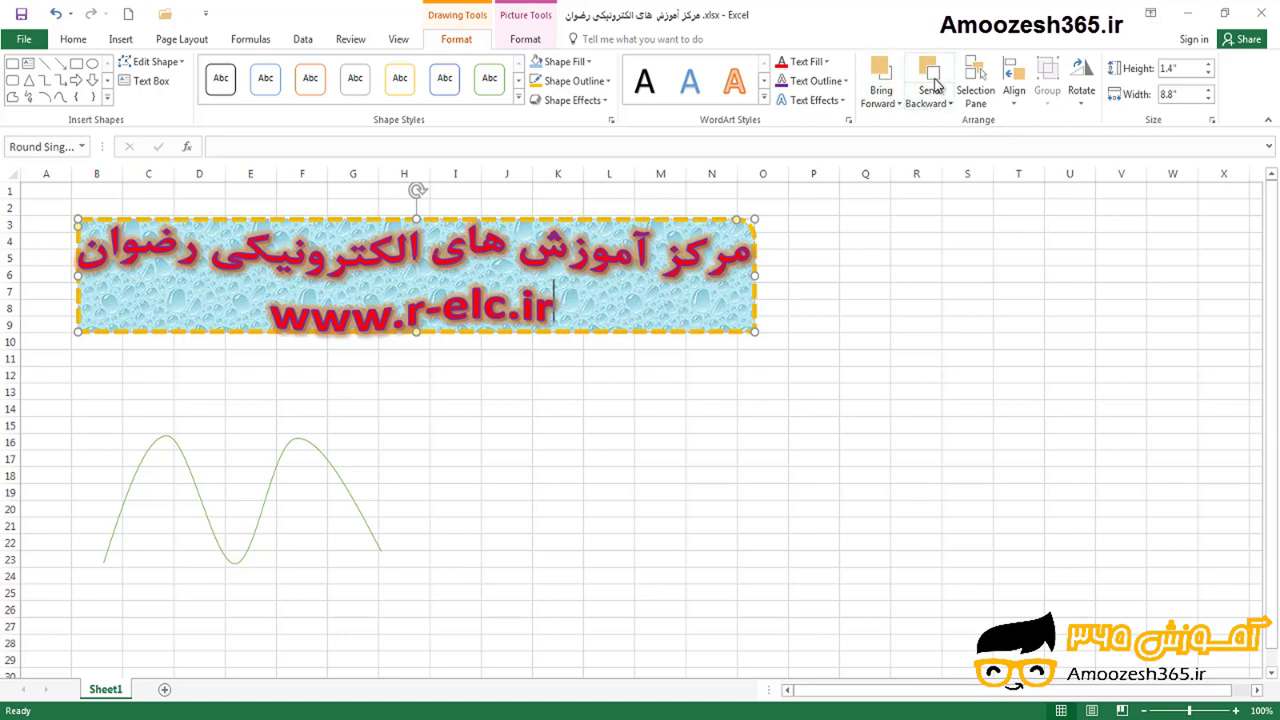
left_click(1022, 110)
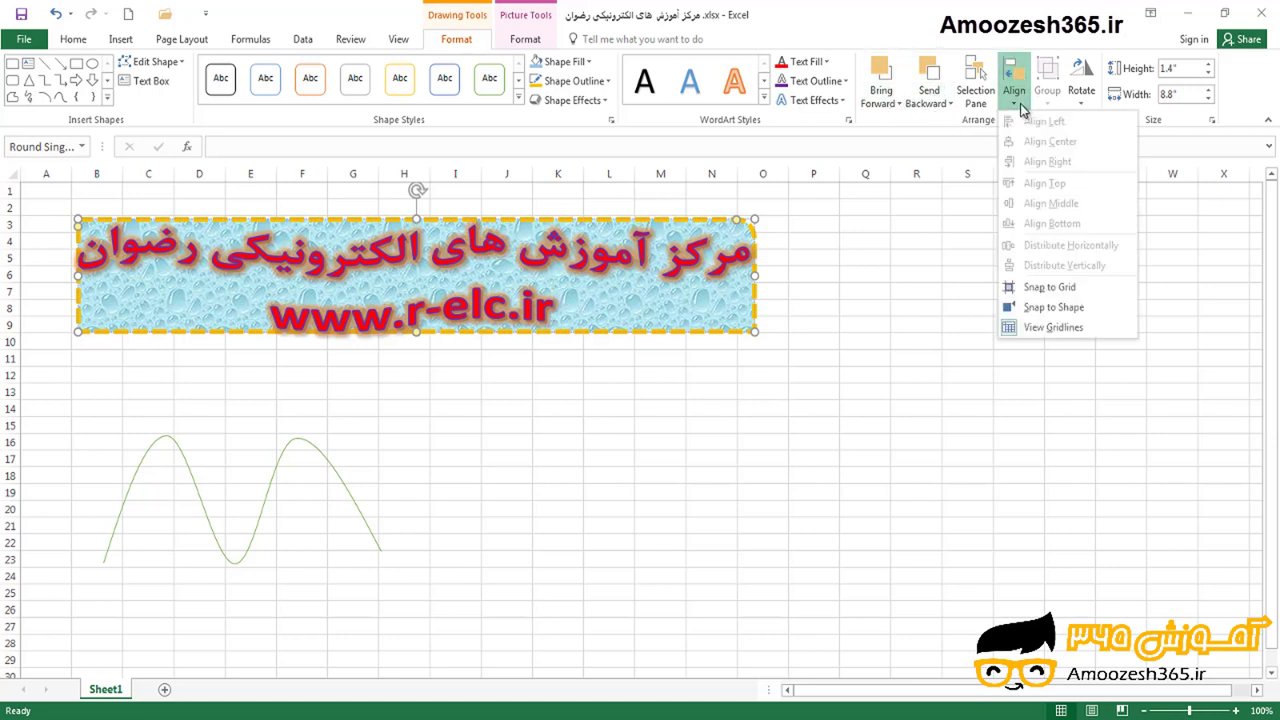
left_click(910, 303)
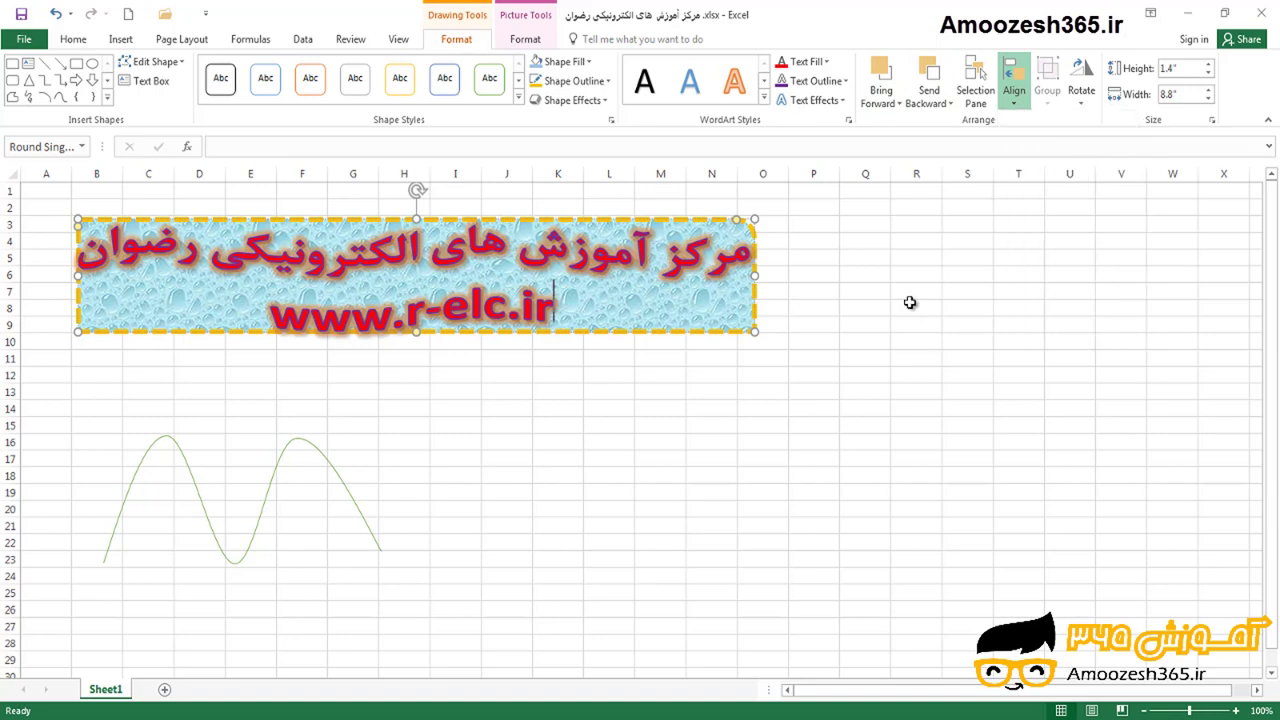